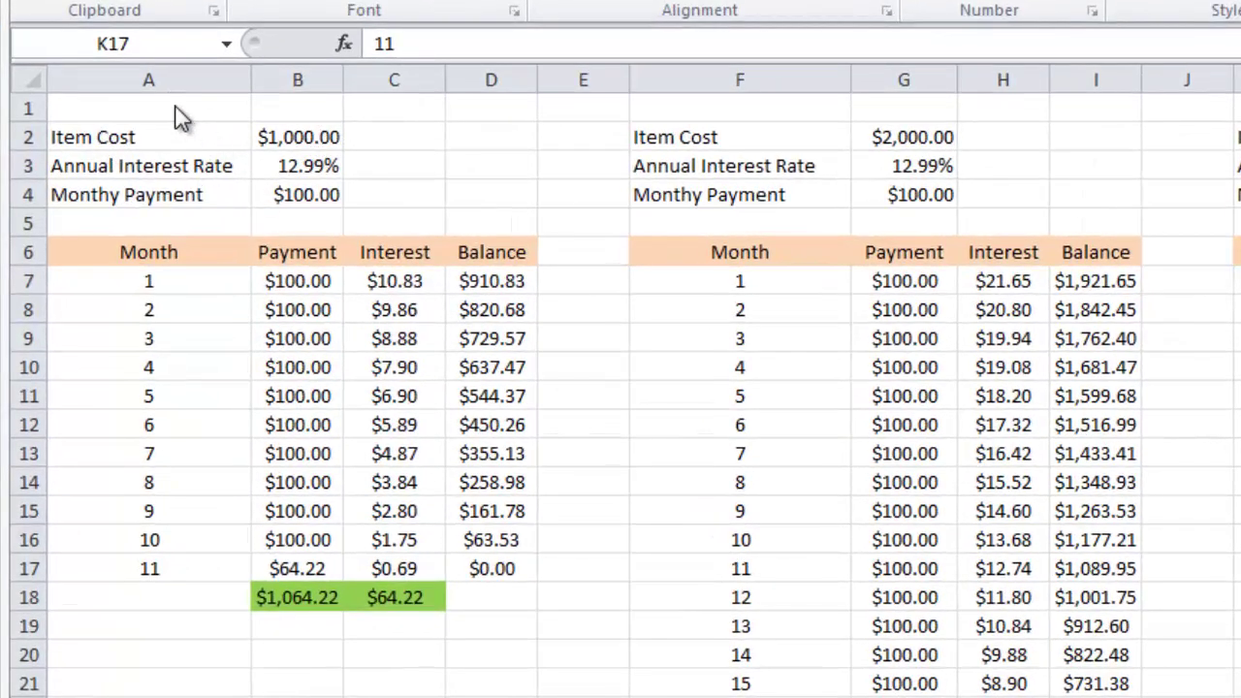
# - Review the first table's inputs: item cost 1000, 12.99% annual rate, 100 monthly payment
pyautogui.moveTo(141, 106); pyautogui.dragTo(474, 587)
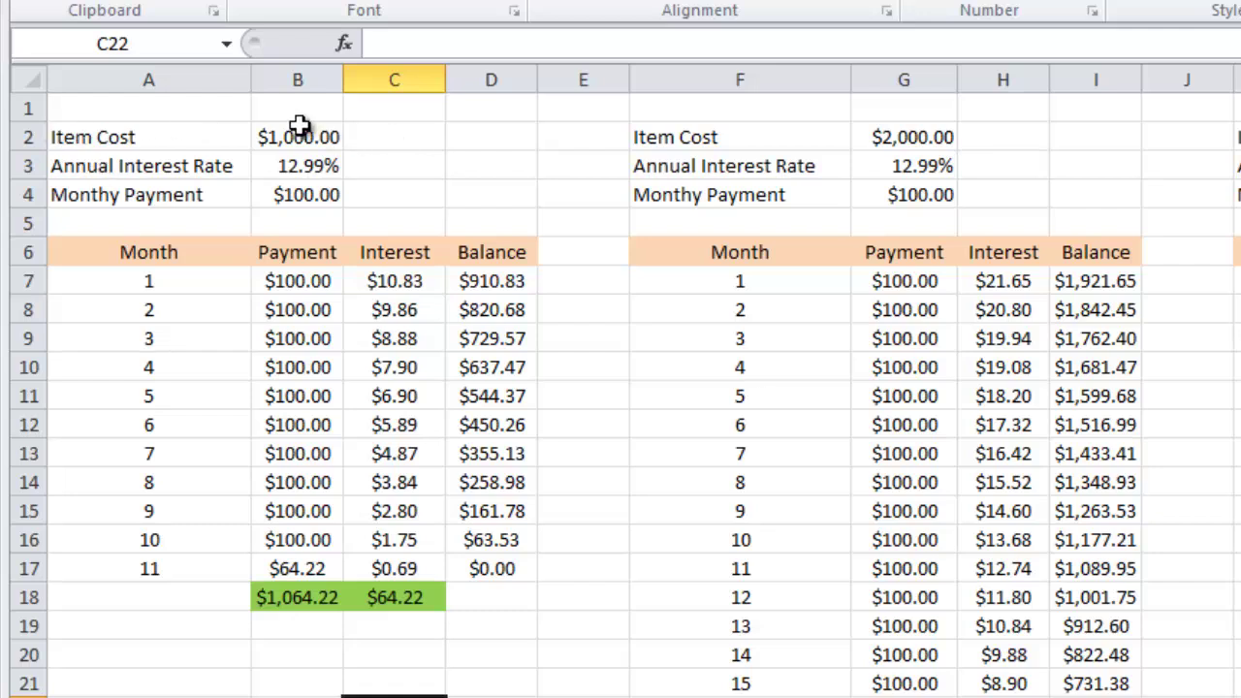
pyautogui.click(303, 132)
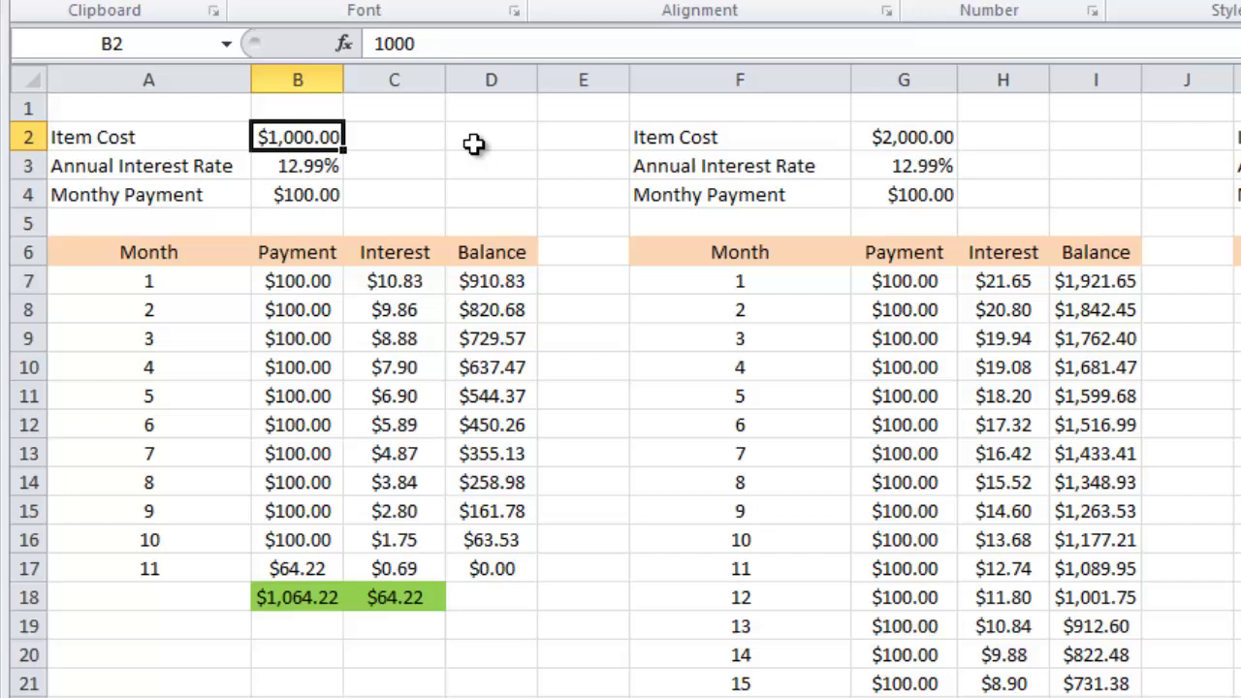
pyautogui.click(277, 165)
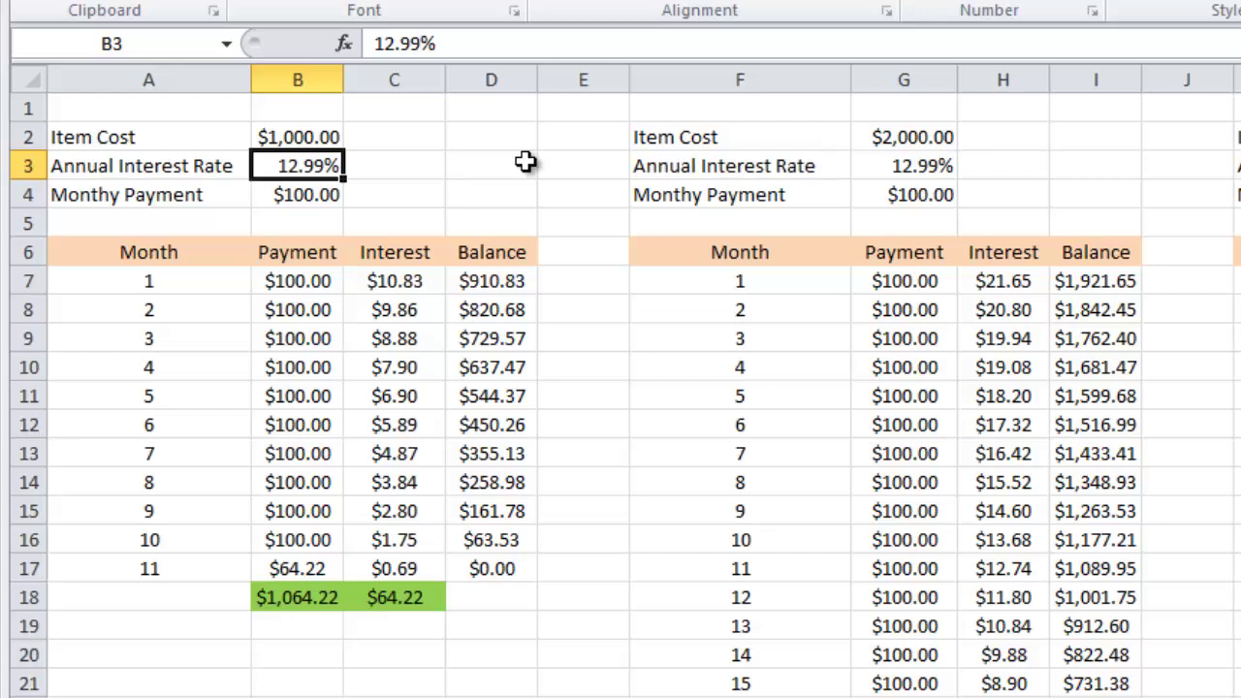
pyautogui.click(316, 195)
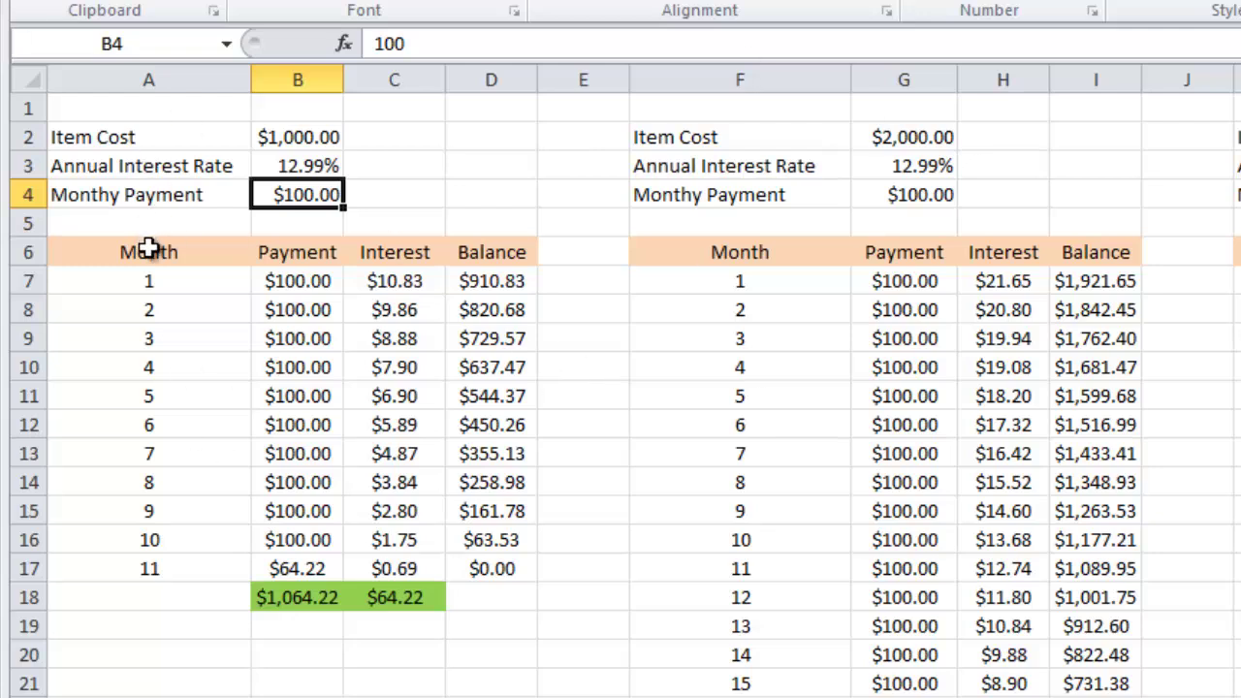
# - Go over the schedule's Month, Payment, Interest and Balance columns, starting at month 1
pyautogui.moveTo(136, 247)
pyautogui.mouseDown()
pyautogui.moveTo(481, 491)
pyautogui.moveTo(491, 570)
pyautogui.mouseUp()
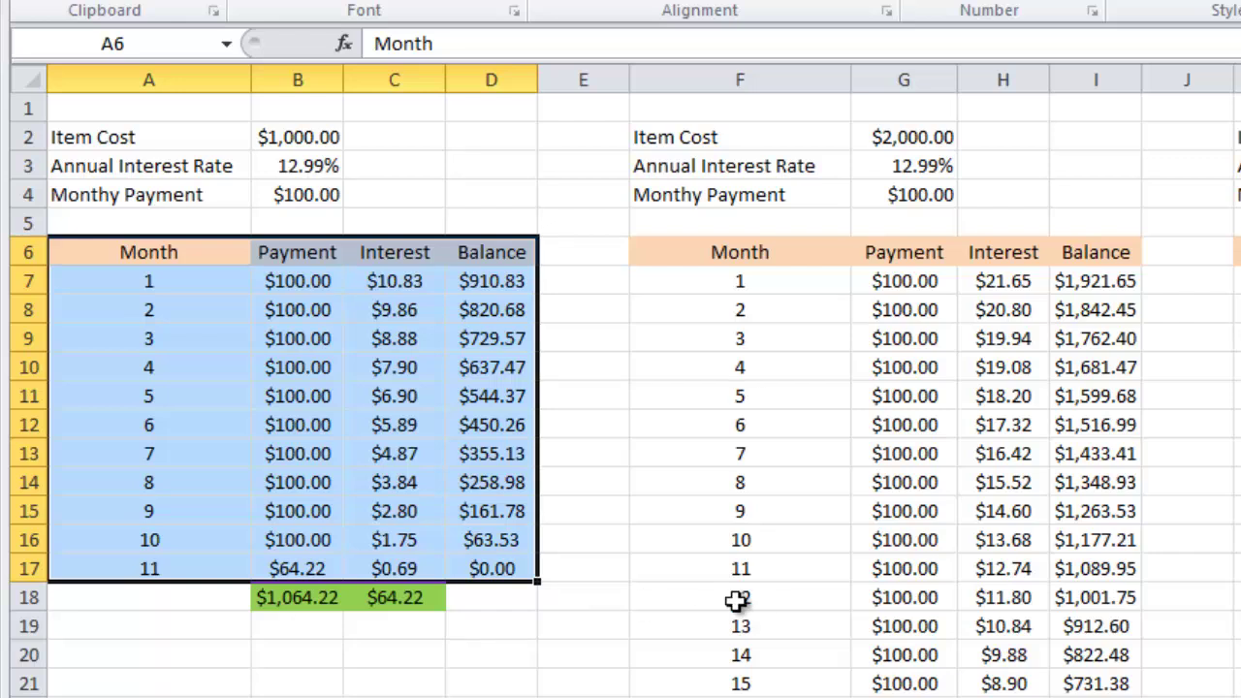
pyautogui.click(178, 254)
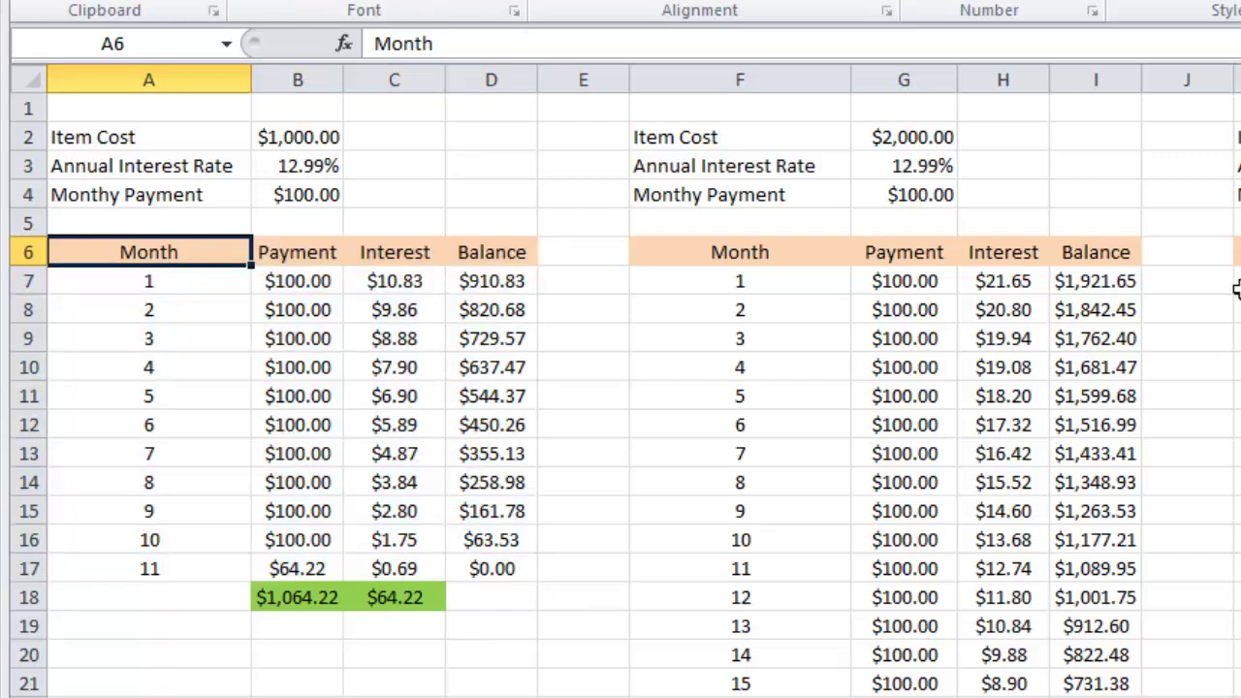
pyautogui.click(310, 254)
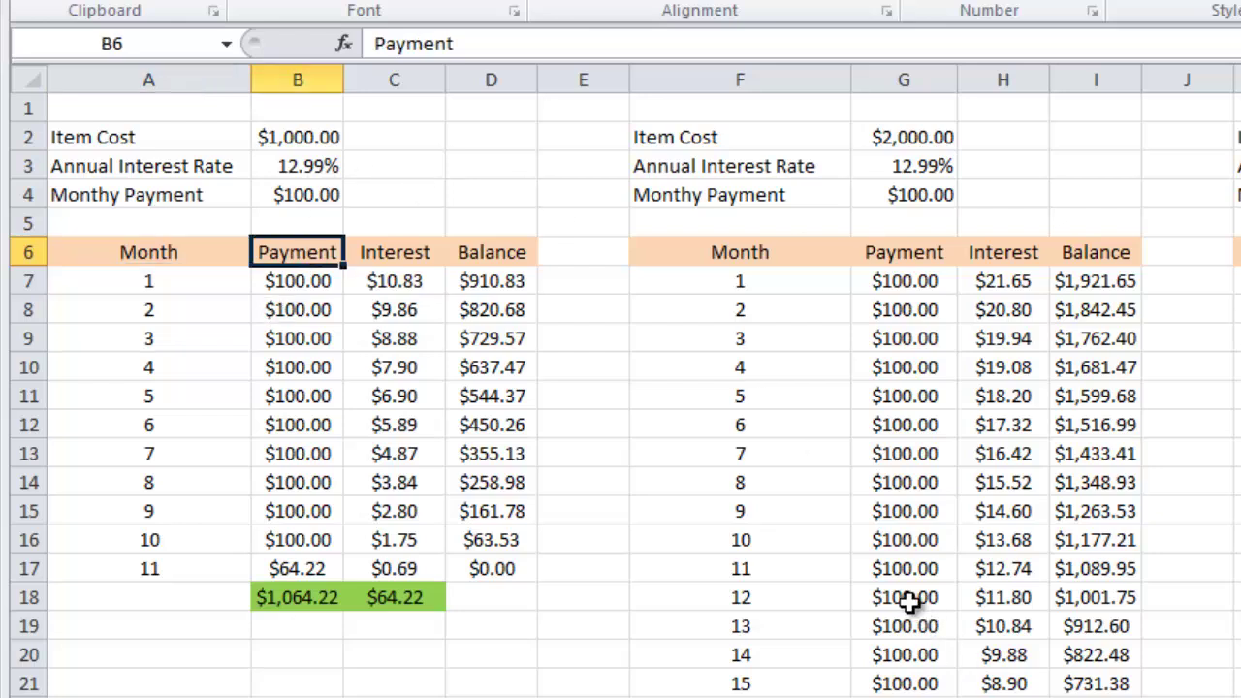
pyautogui.click(400, 254)
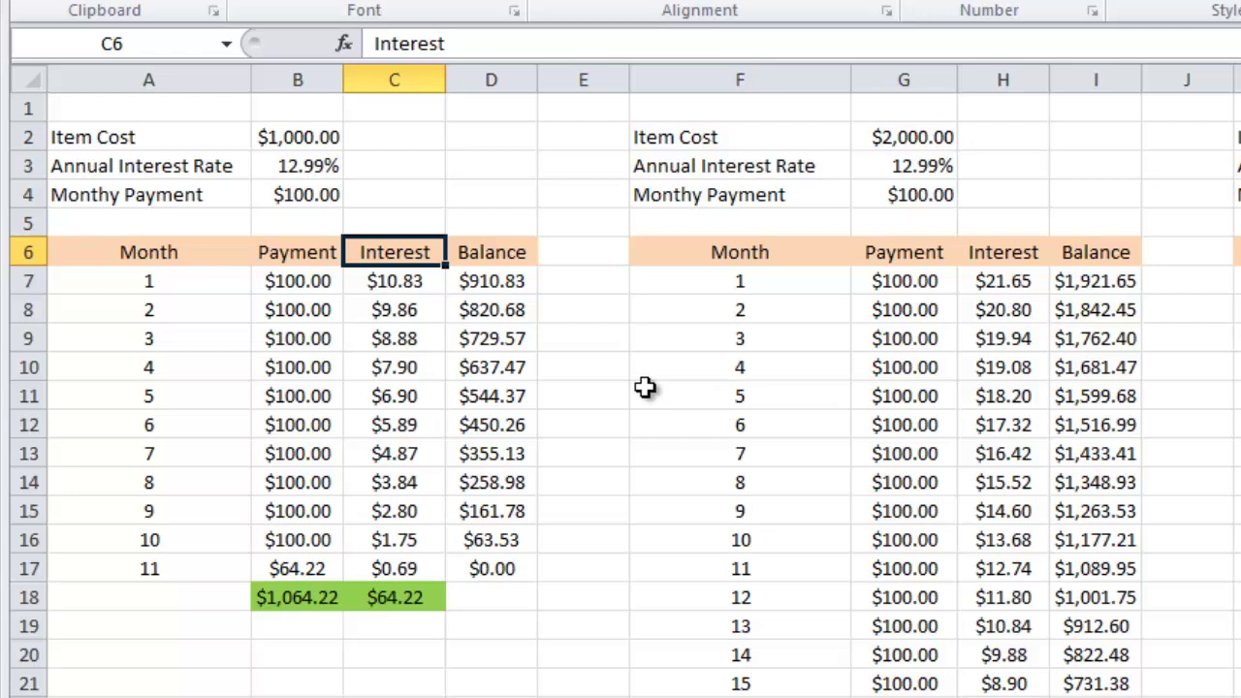
pyautogui.click(484, 247)
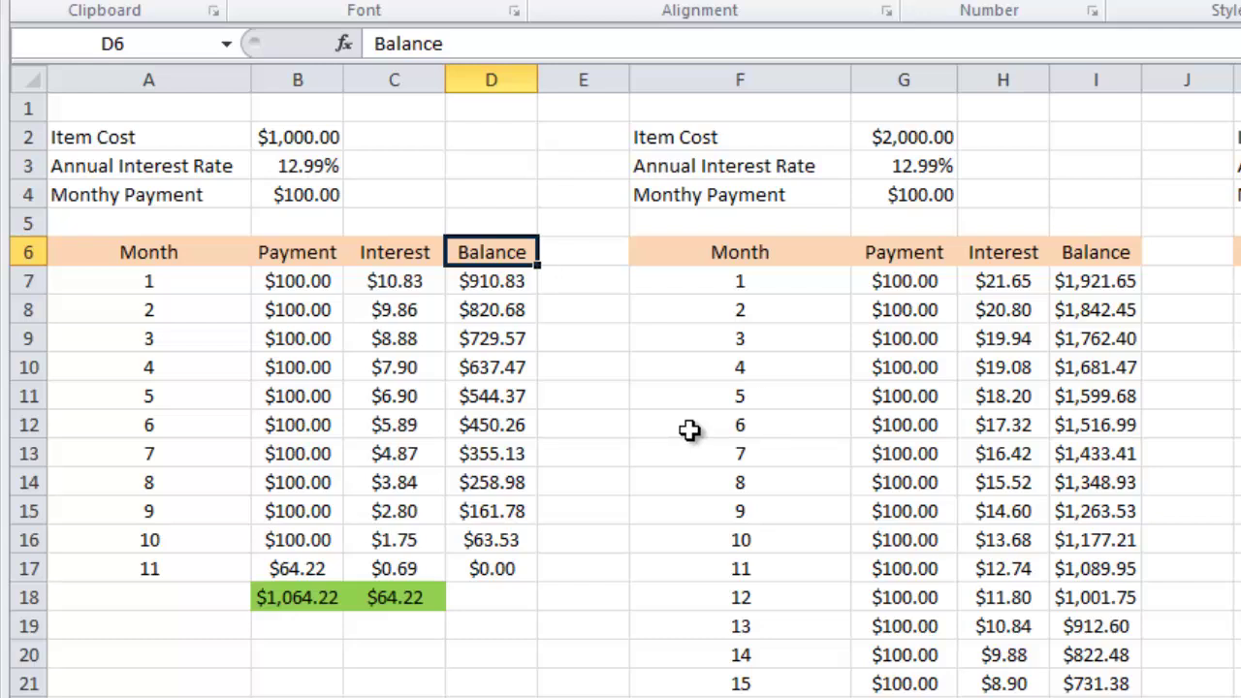
pyautogui.click(164, 279)
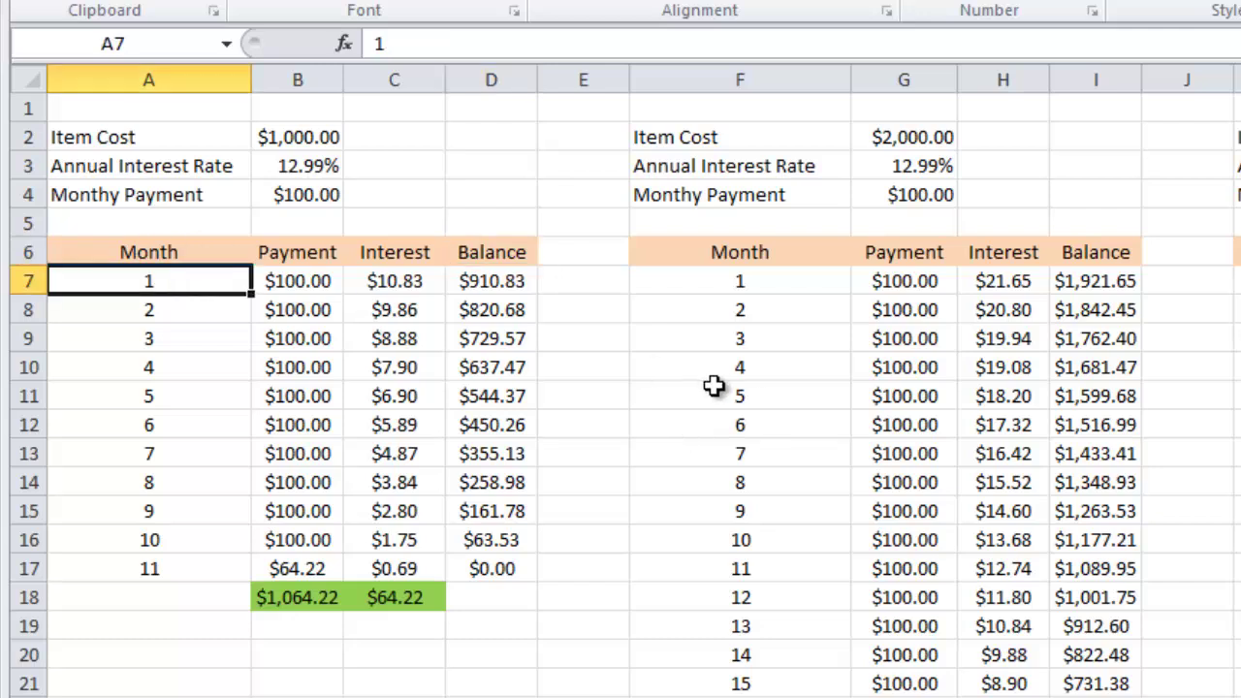
# - Trace B7's payment formula and C7's interest formula back to the payment, cost and rate inputs
pyautogui.click(302, 278)
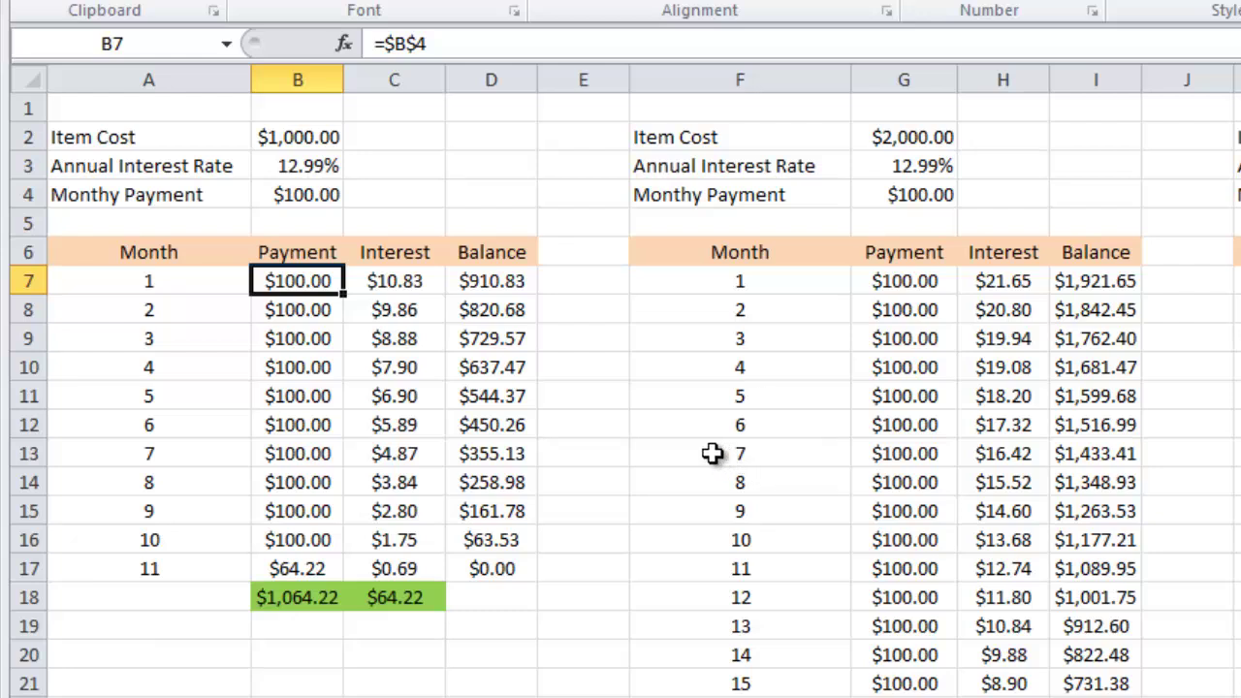
pyautogui.click(307, 192)
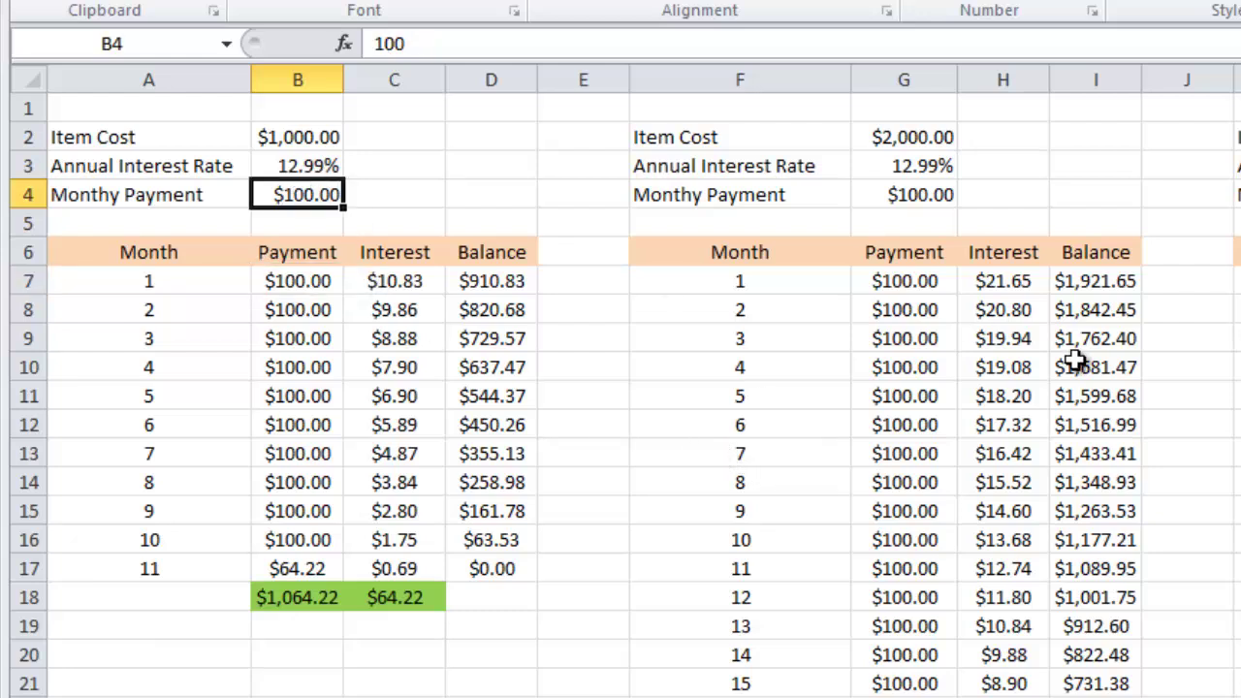
pyautogui.click(283, 280)
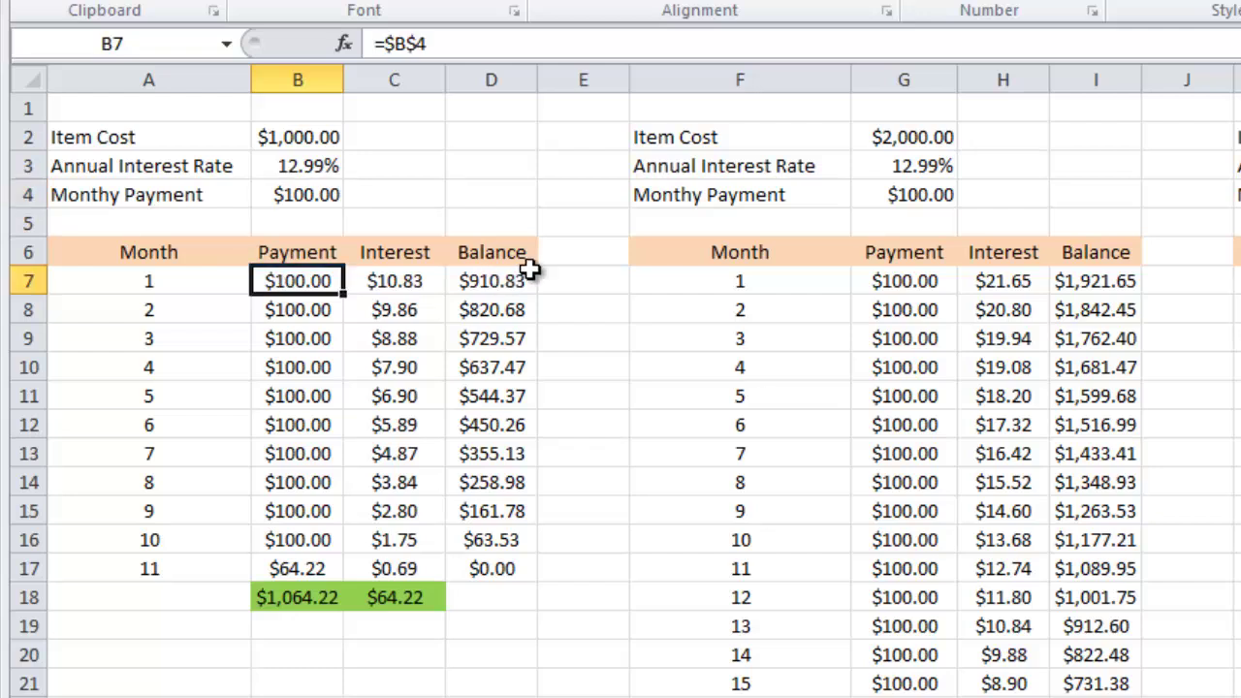
pyautogui.click(384, 280)
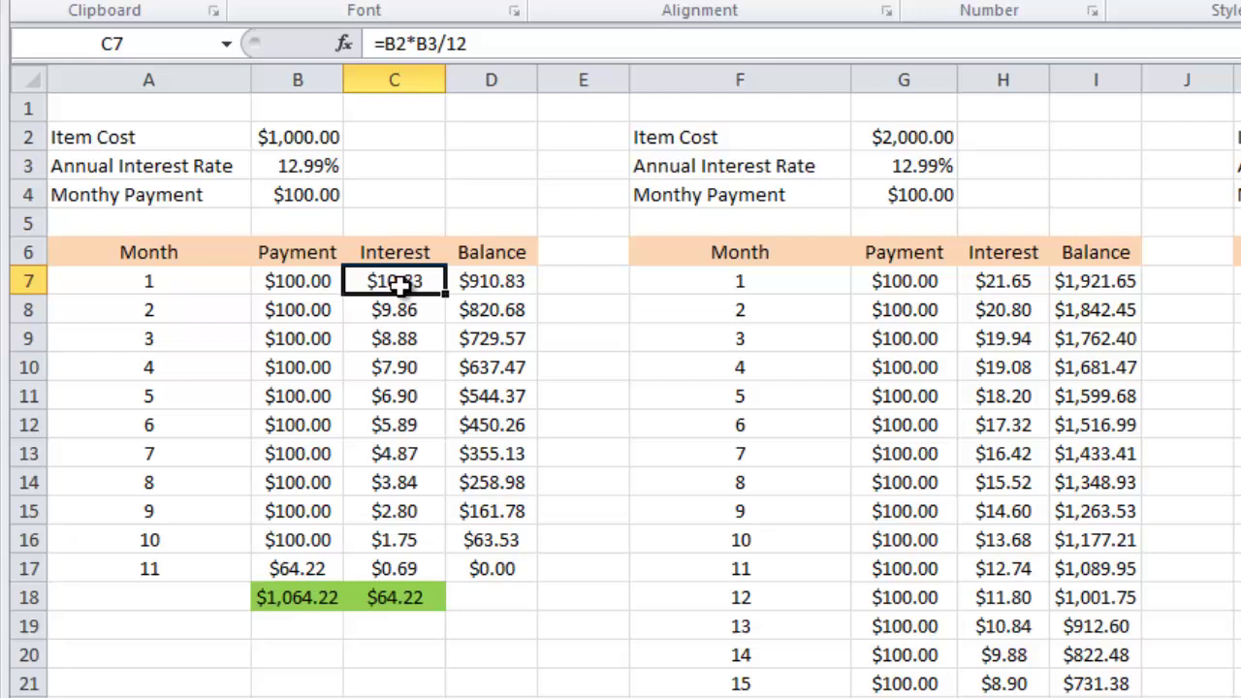
pyautogui.click(308, 135)
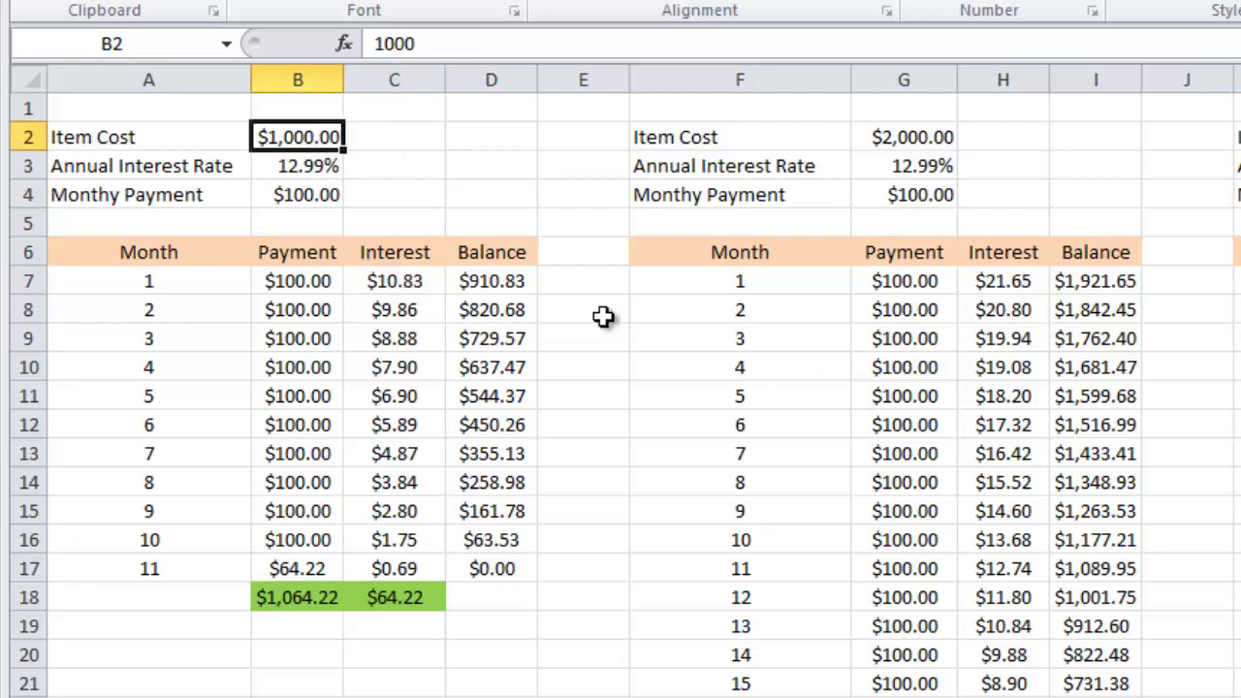
pyautogui.click(409, 281)
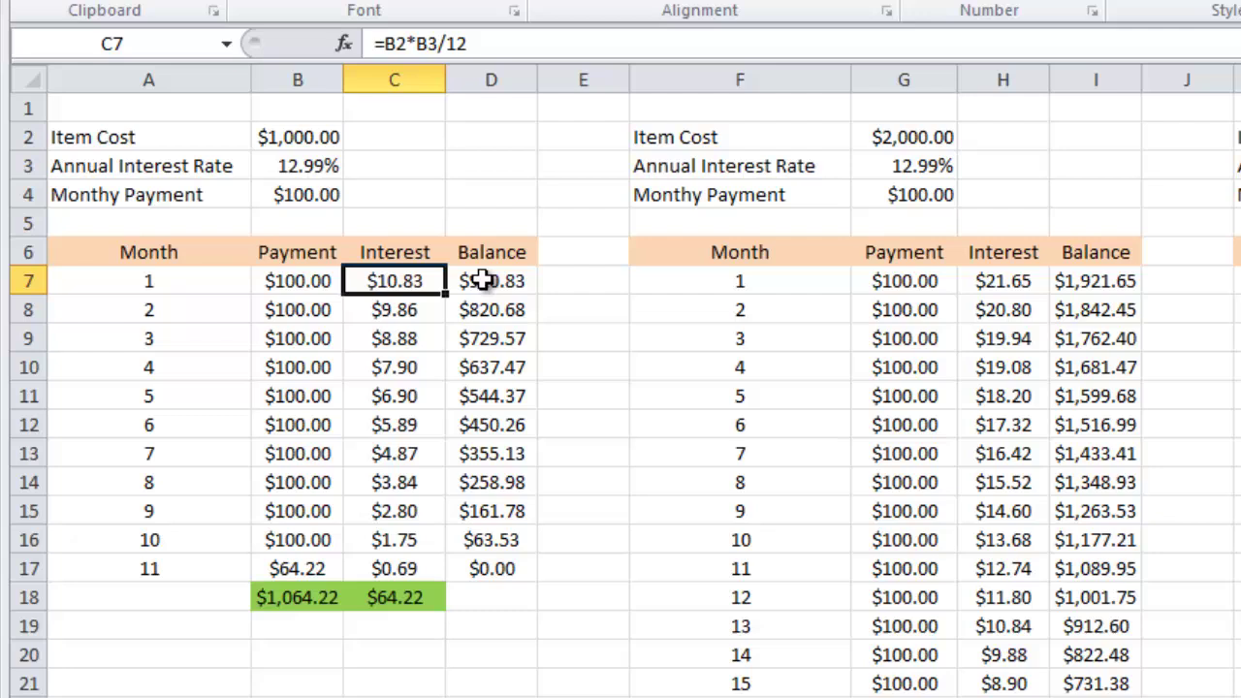
pyautogui.click(308, 165)
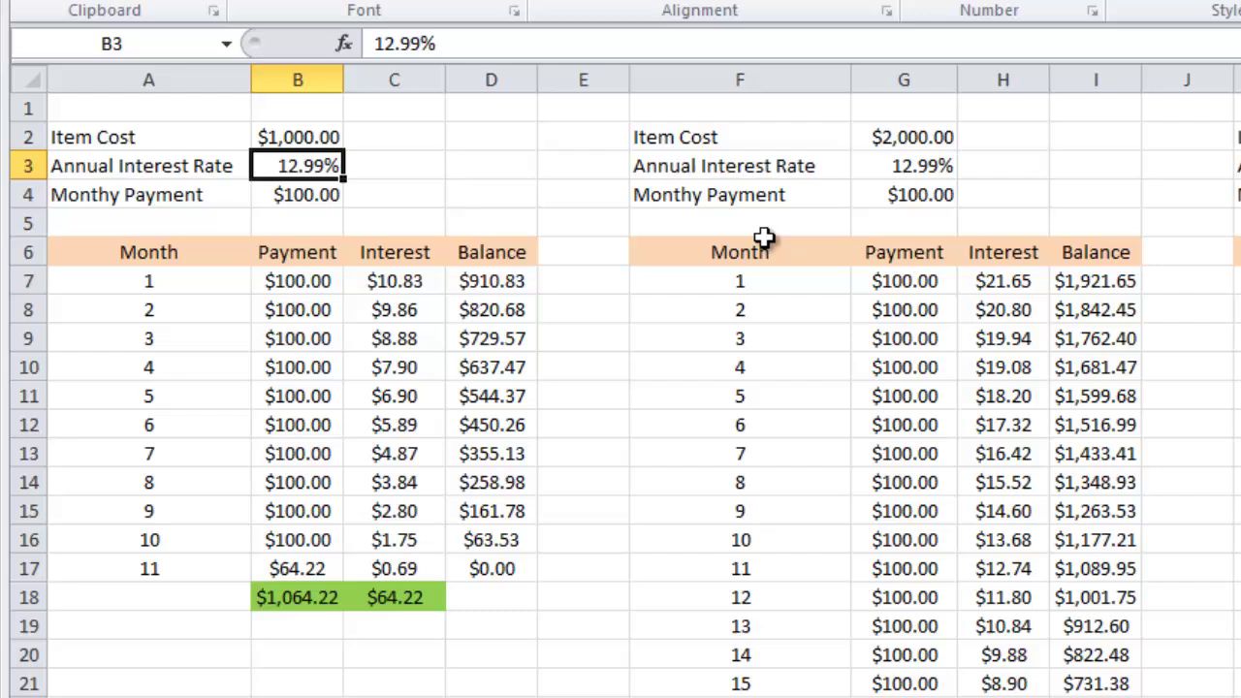
pyautogui.click(405, 280)
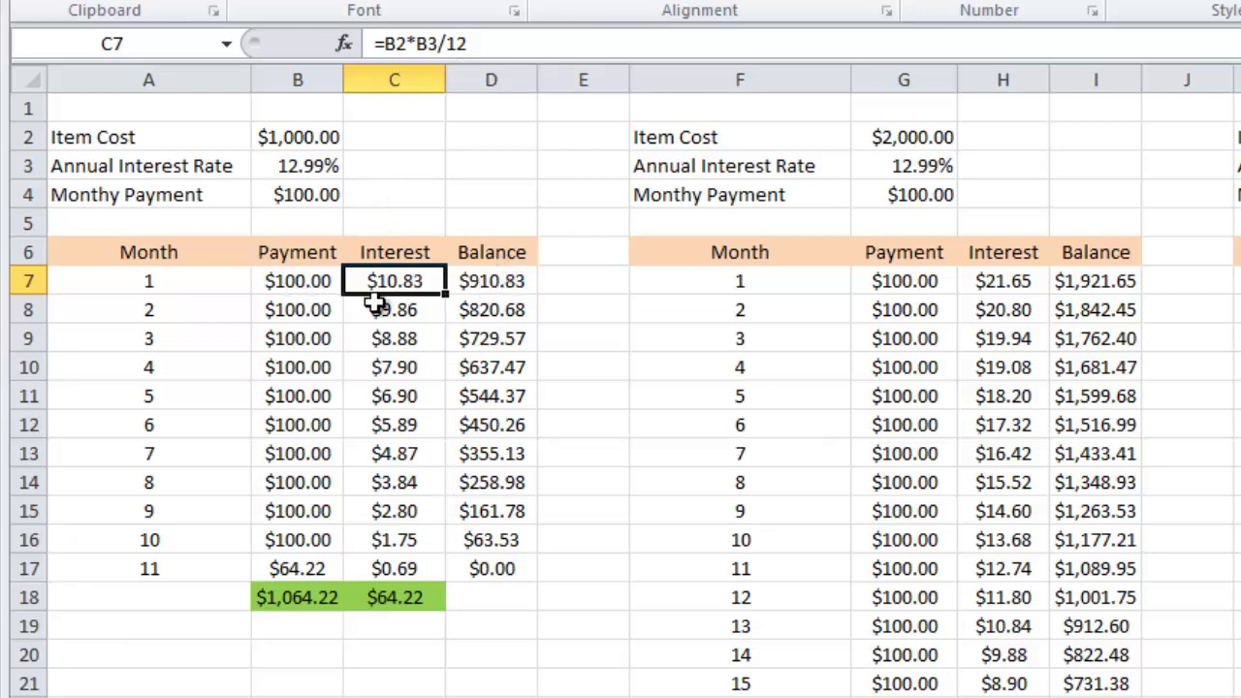
# - Trace D7's balance formula to the item cost and the month 1 payment
pyautogui.click(306, 136)
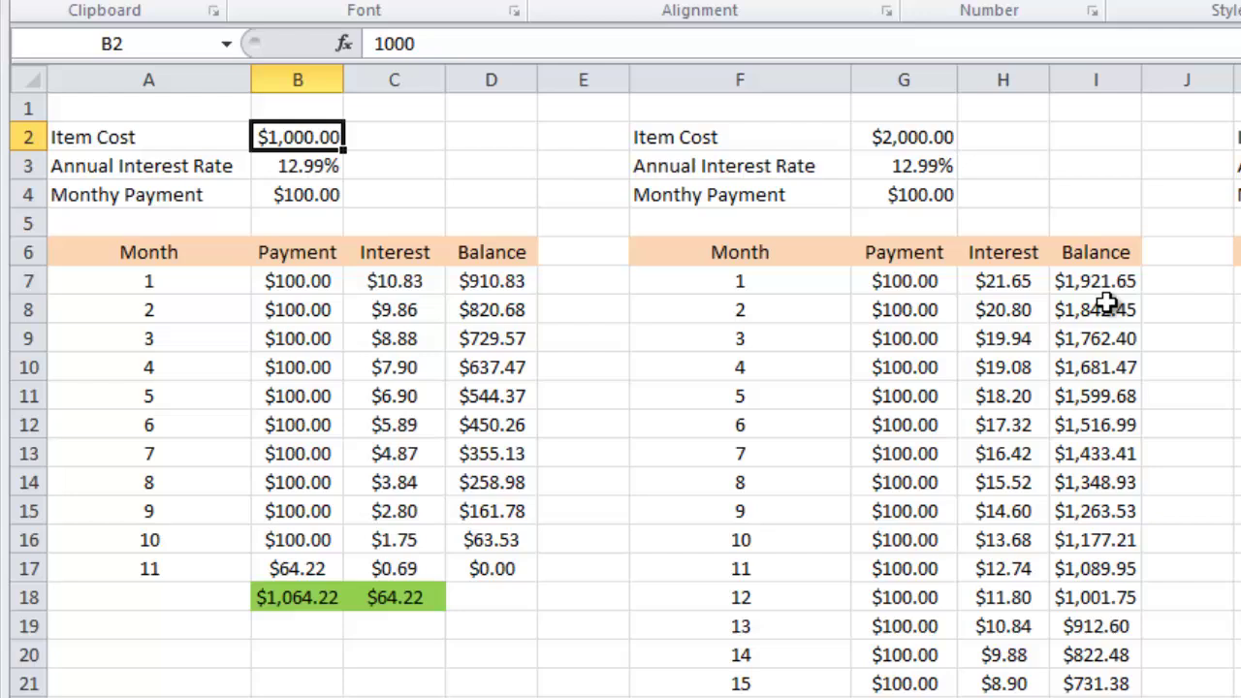
pyautogui.click(287, 283)
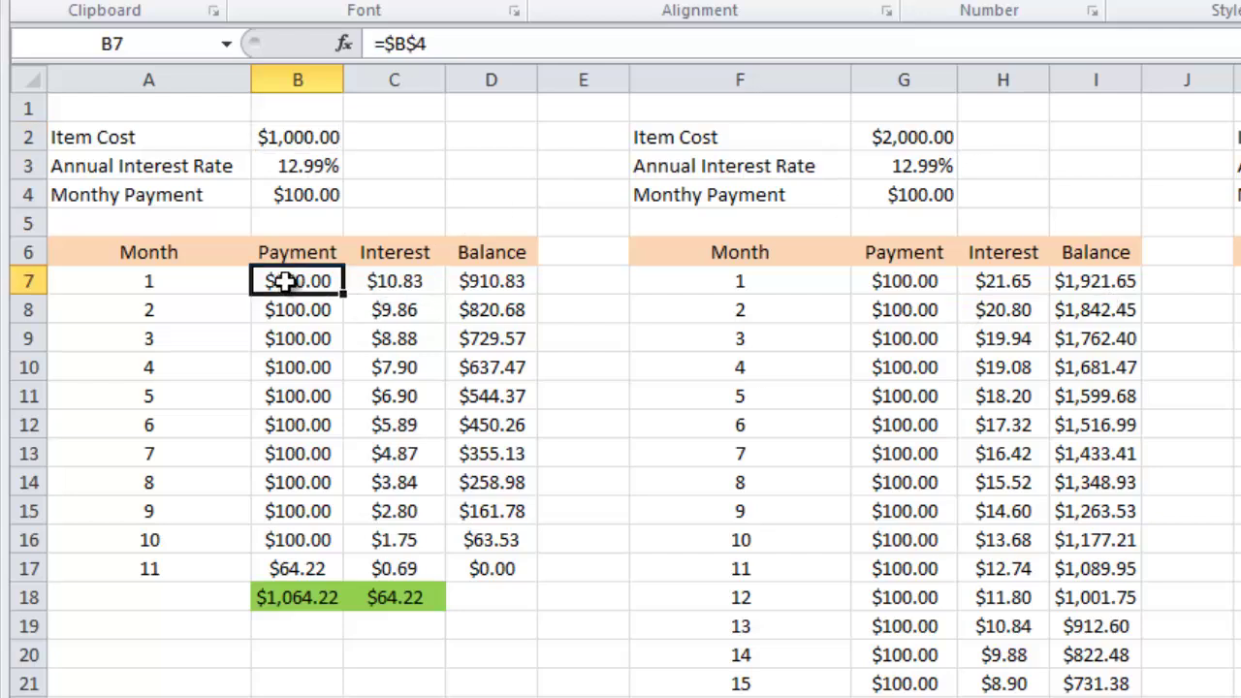
pyautogui.click(407, 280)
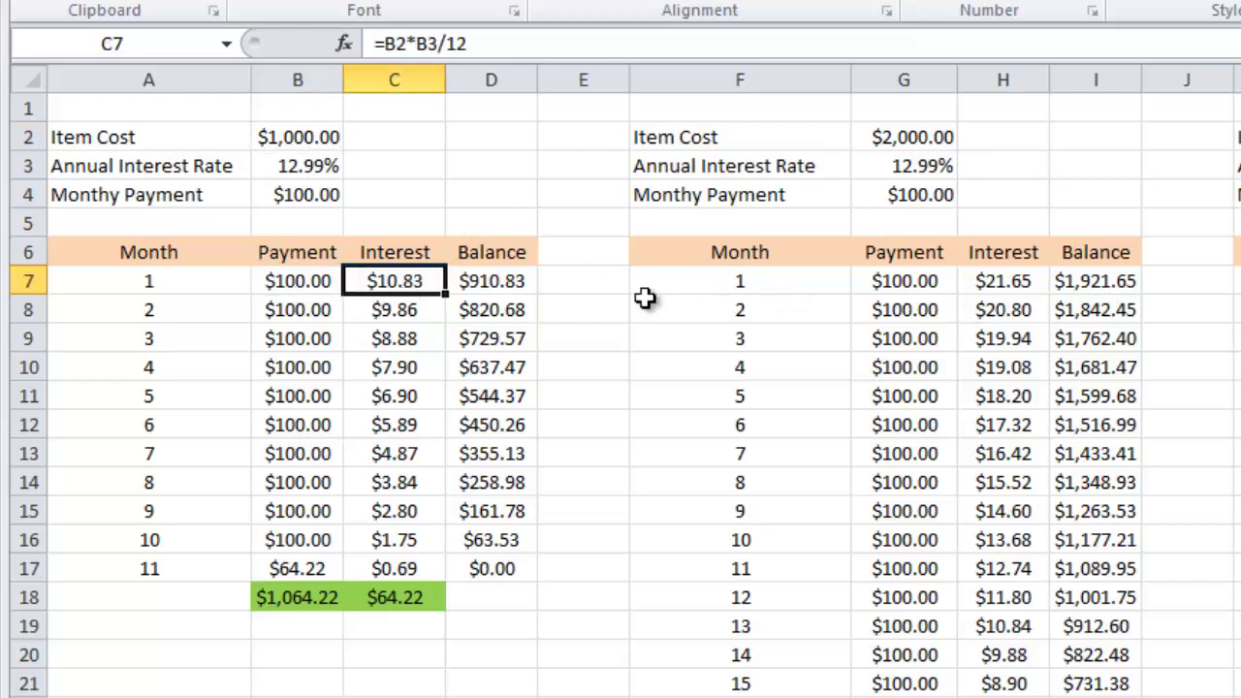
pyautogui.click(490, 282)
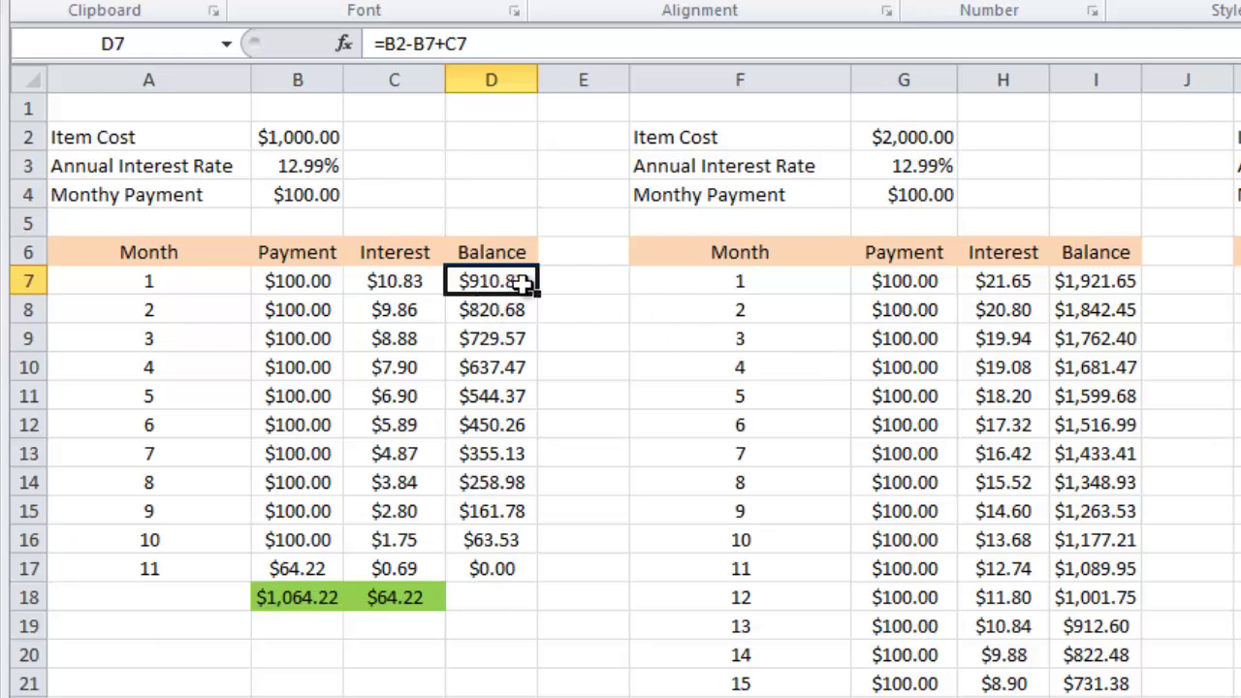
pyautogui.click(295, 139)
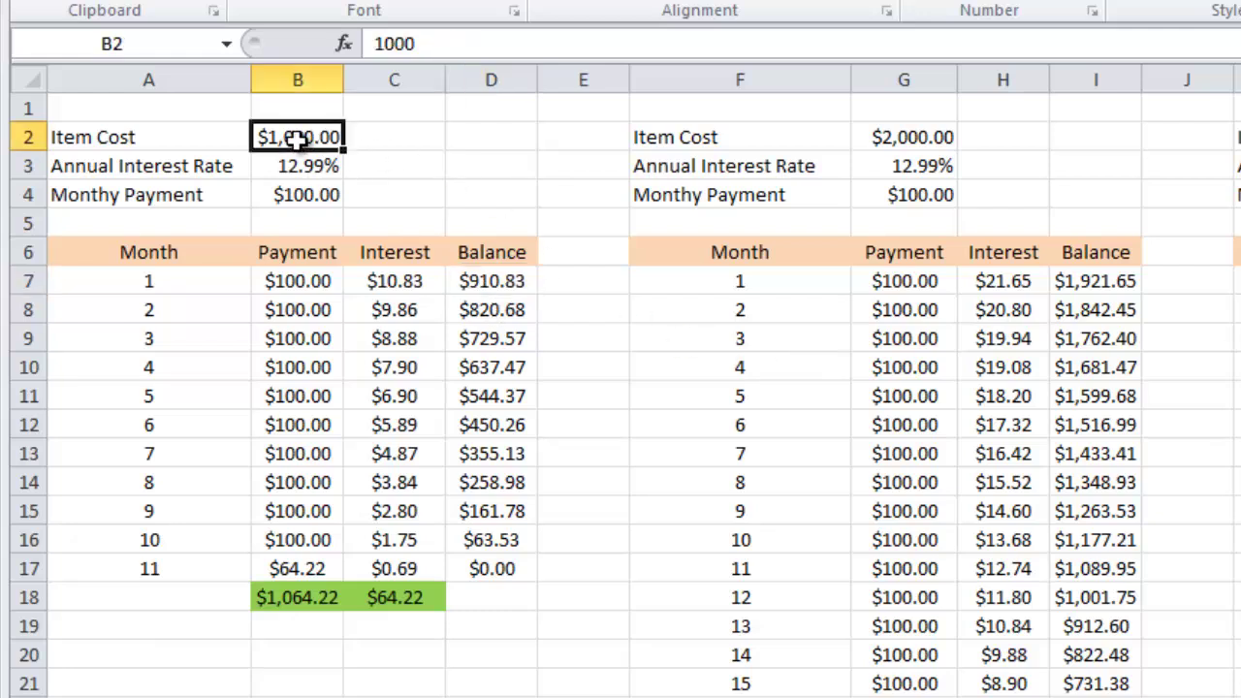
pyautogui.click(498, 282)
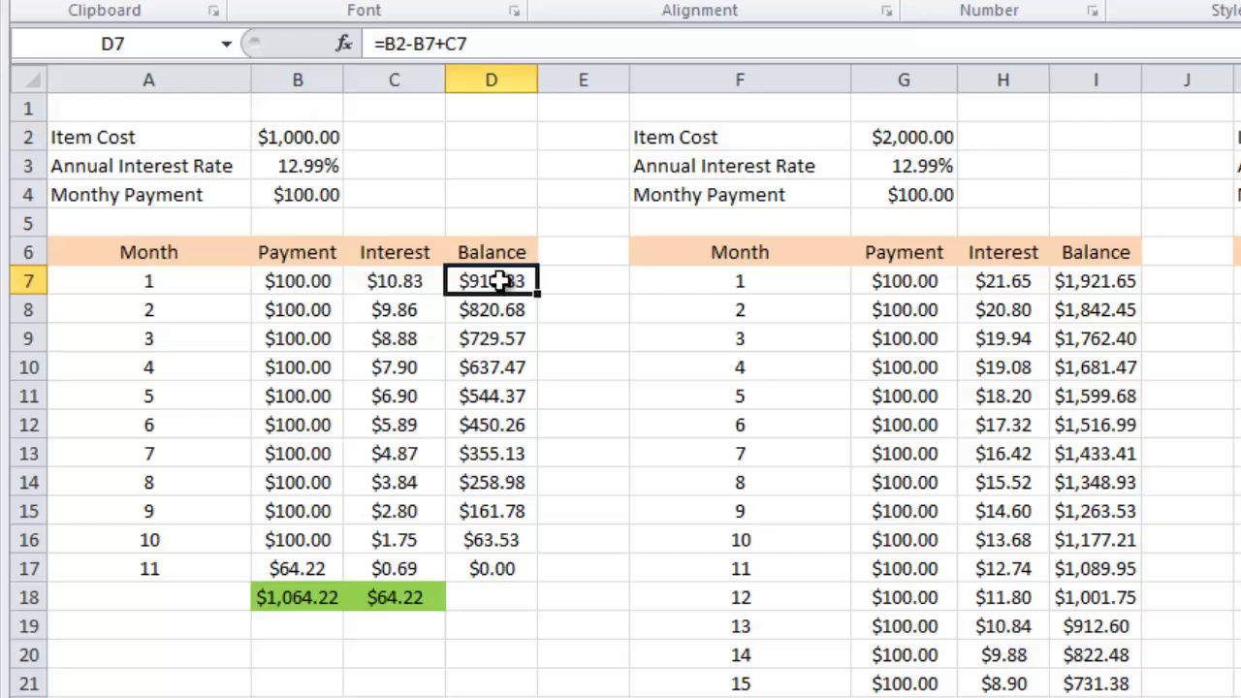
pyautogui.click(323, 285)
pyautogui.click(491, 282)
# - Compare month 1's interest and balance formulas with month 2's payment and interest formulas
pyautogui.click(397, 281)
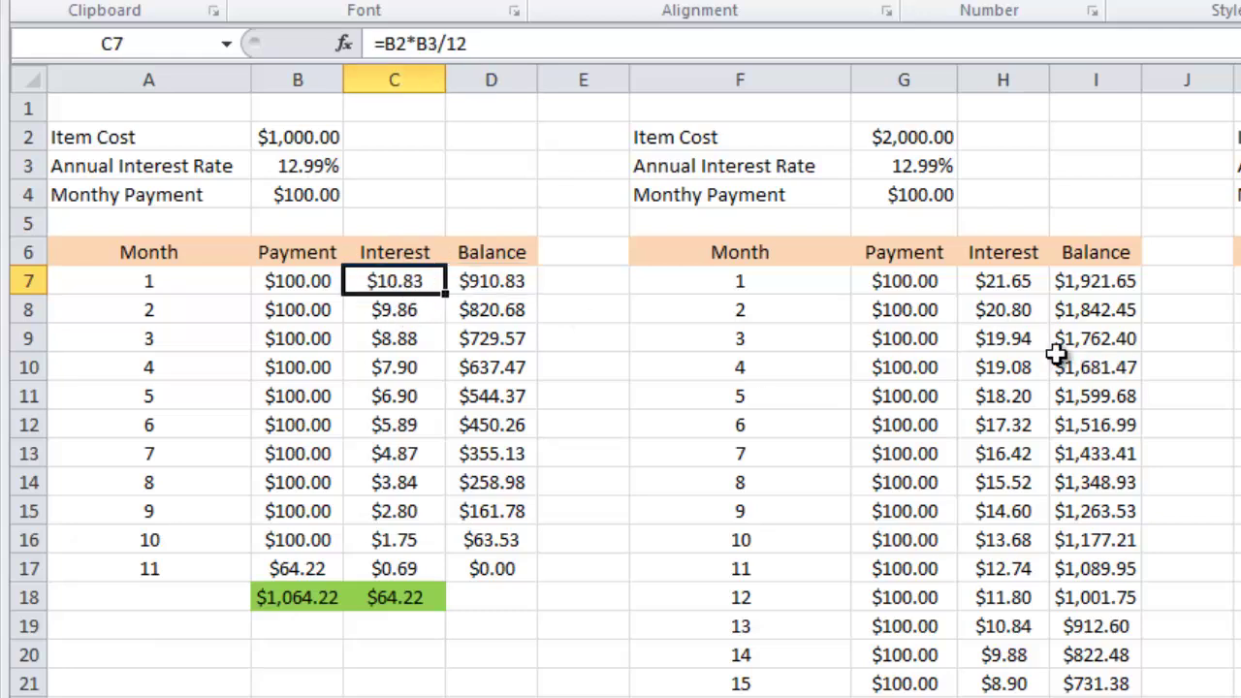
pyautogui.click(531, 276)
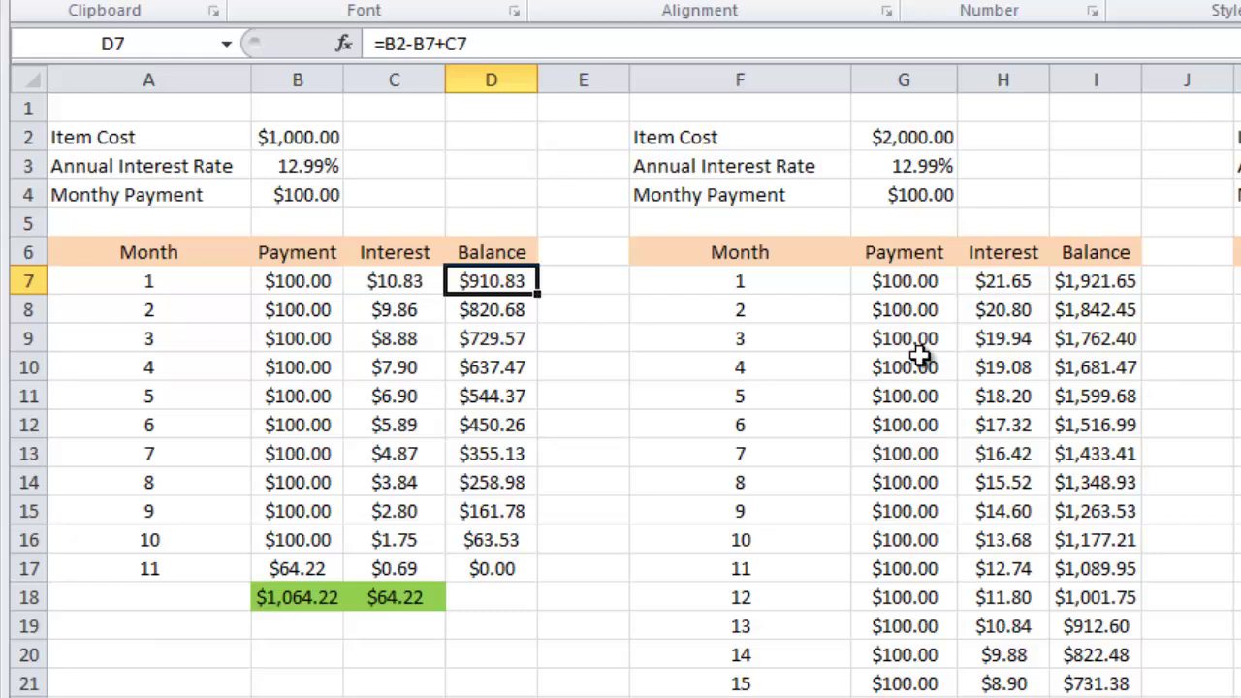
pyautogui.click(411, 279)
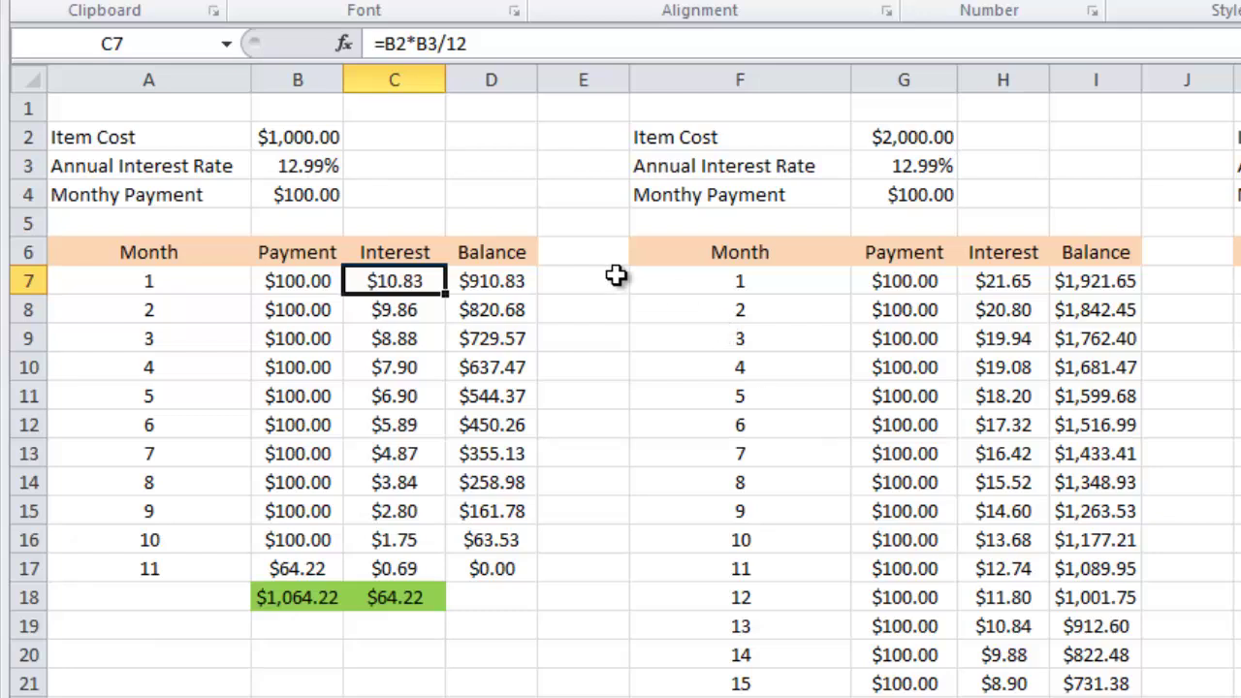
pyautogui.click(143, 303)
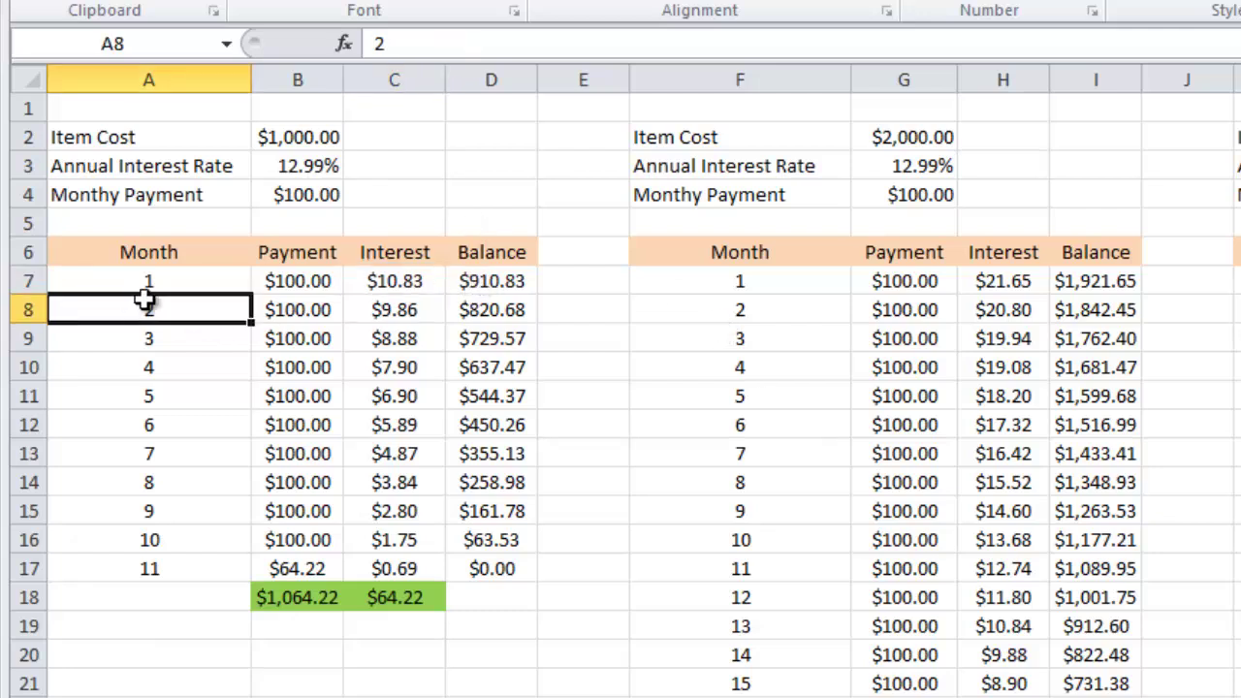
pyautogui.click(291, 312)
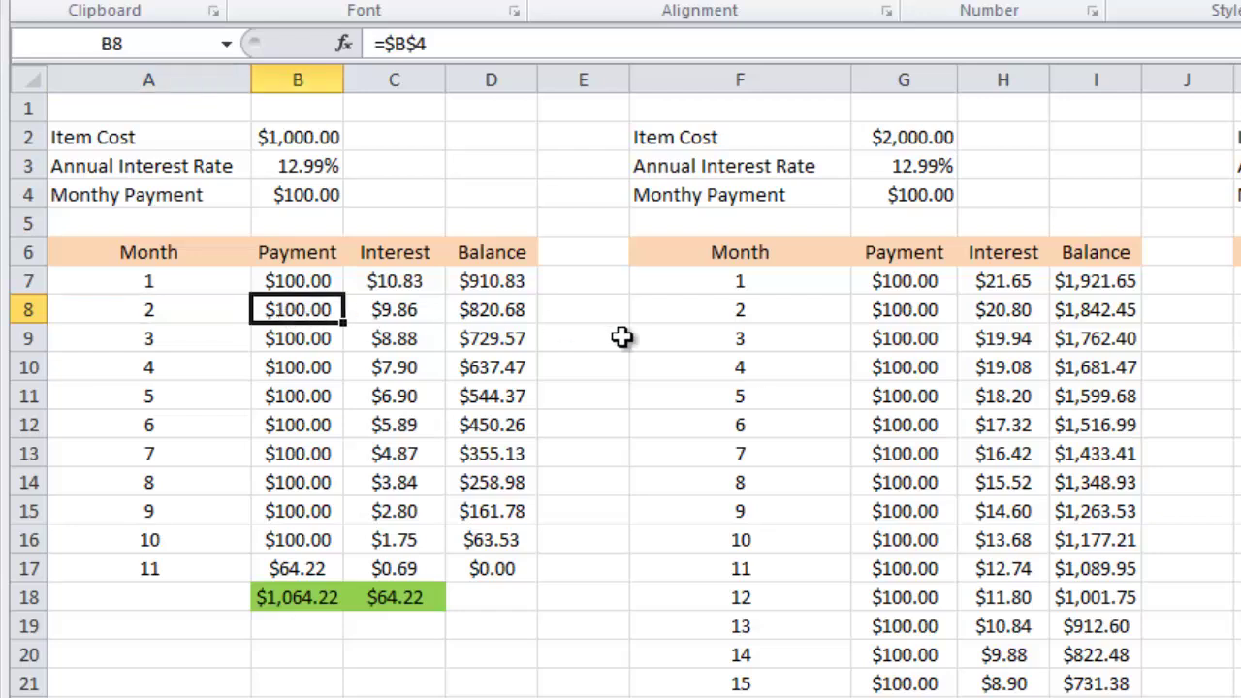
pyautogui.click(488, 284)
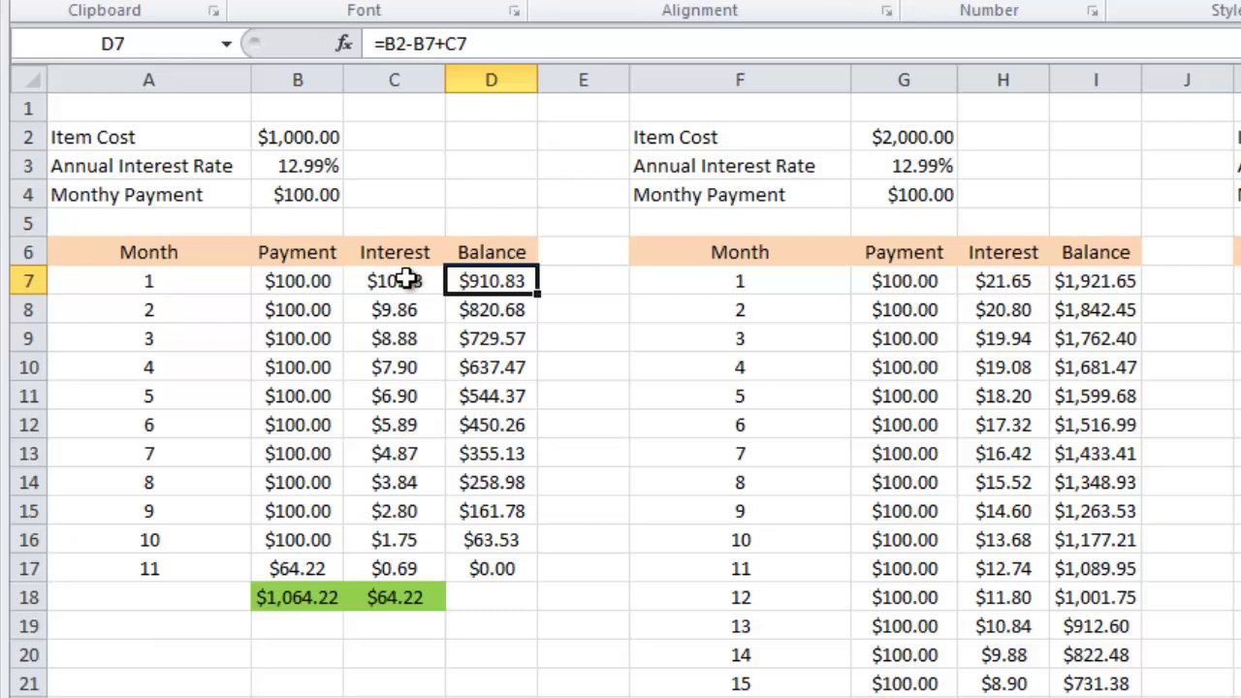
pyautogui.click(387, 311)
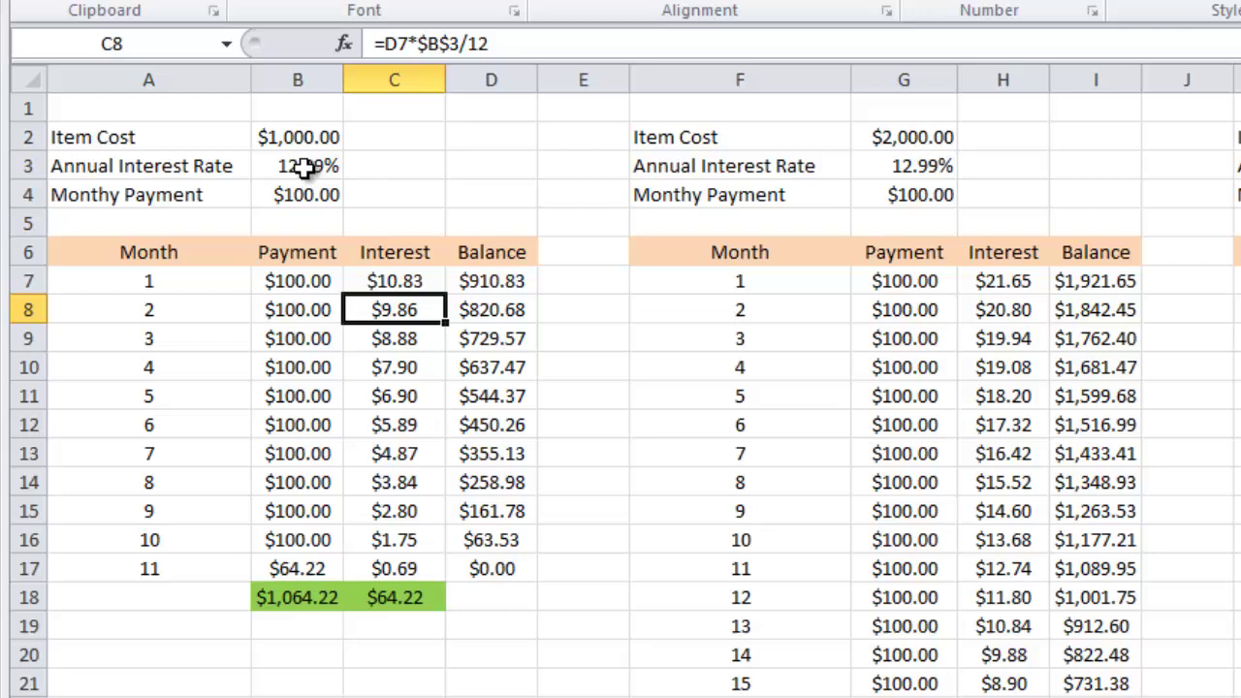
pyautogui.click(485, 280)
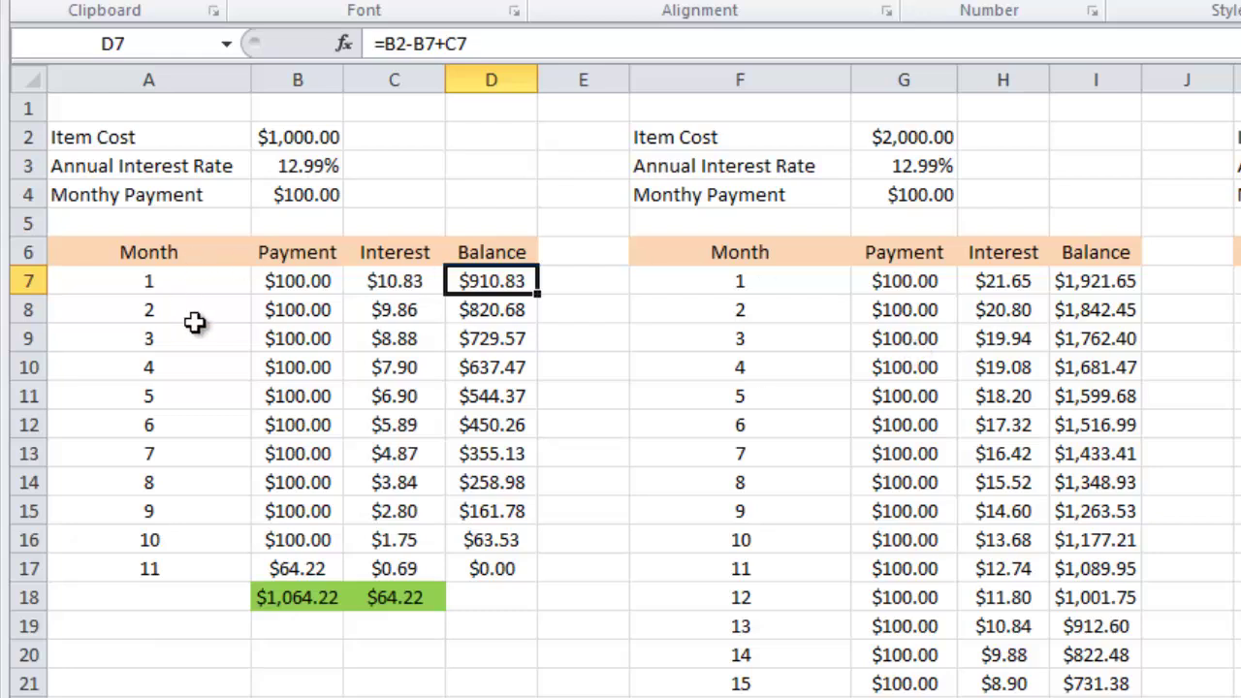
# - Check month 2's payment, interest and balance formulas against month 1's balance
pyautogui.click(300, 310)
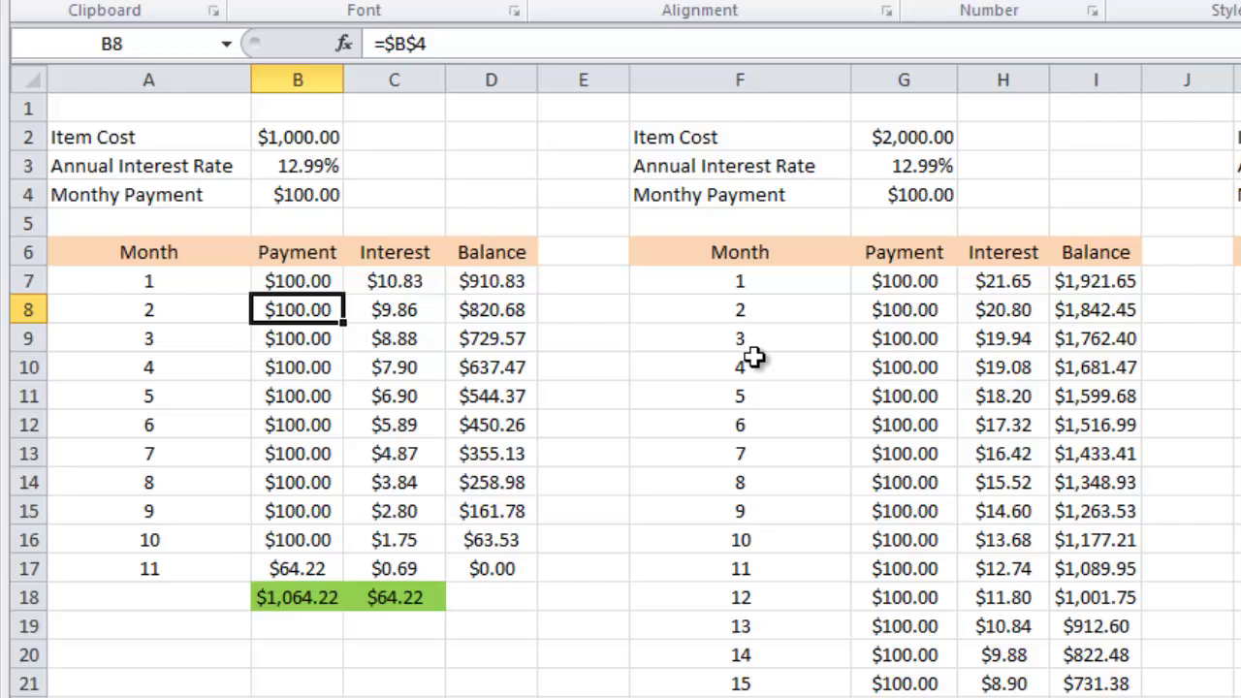
pyautogui.click(419, 312)
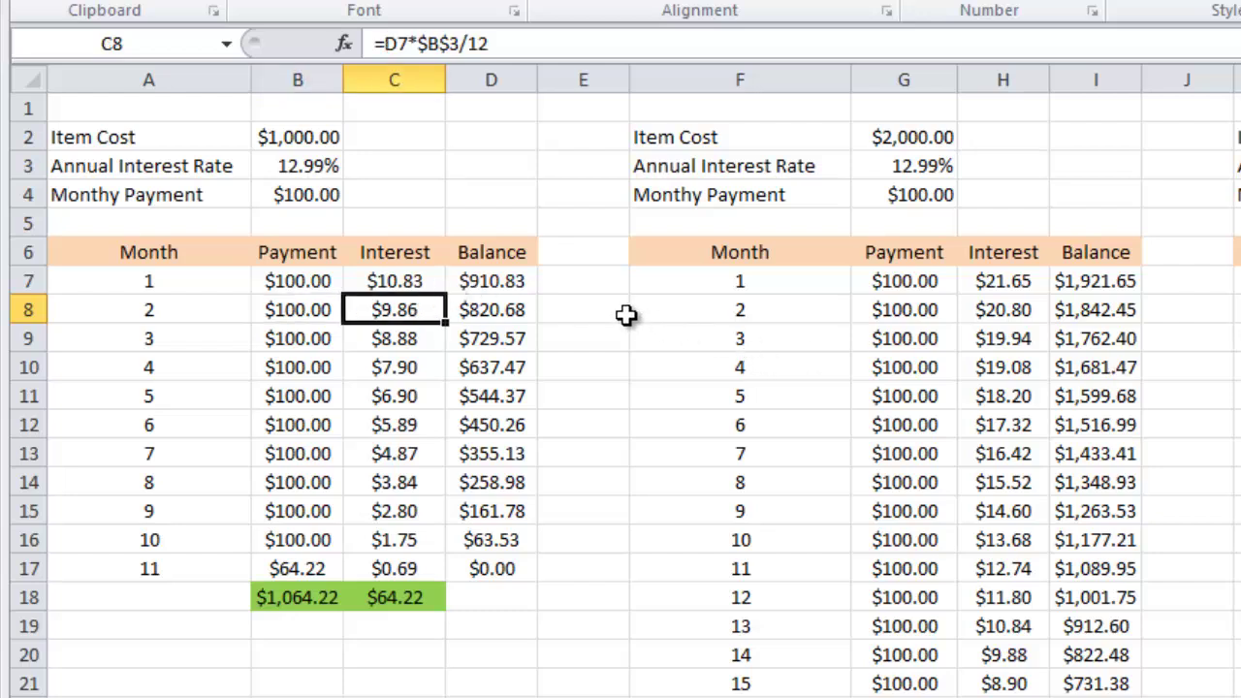
pyautogui.click(512, 312)
pyautogui.click(511, 280)
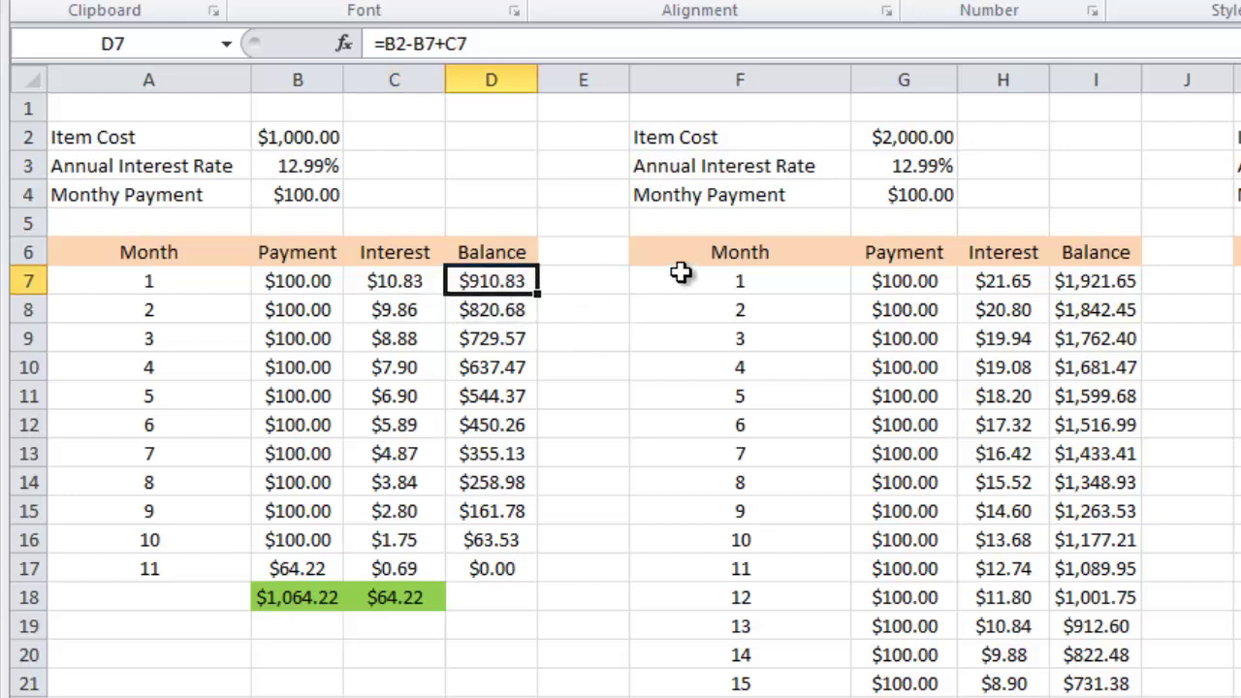
pyautogui.click(518, 316)
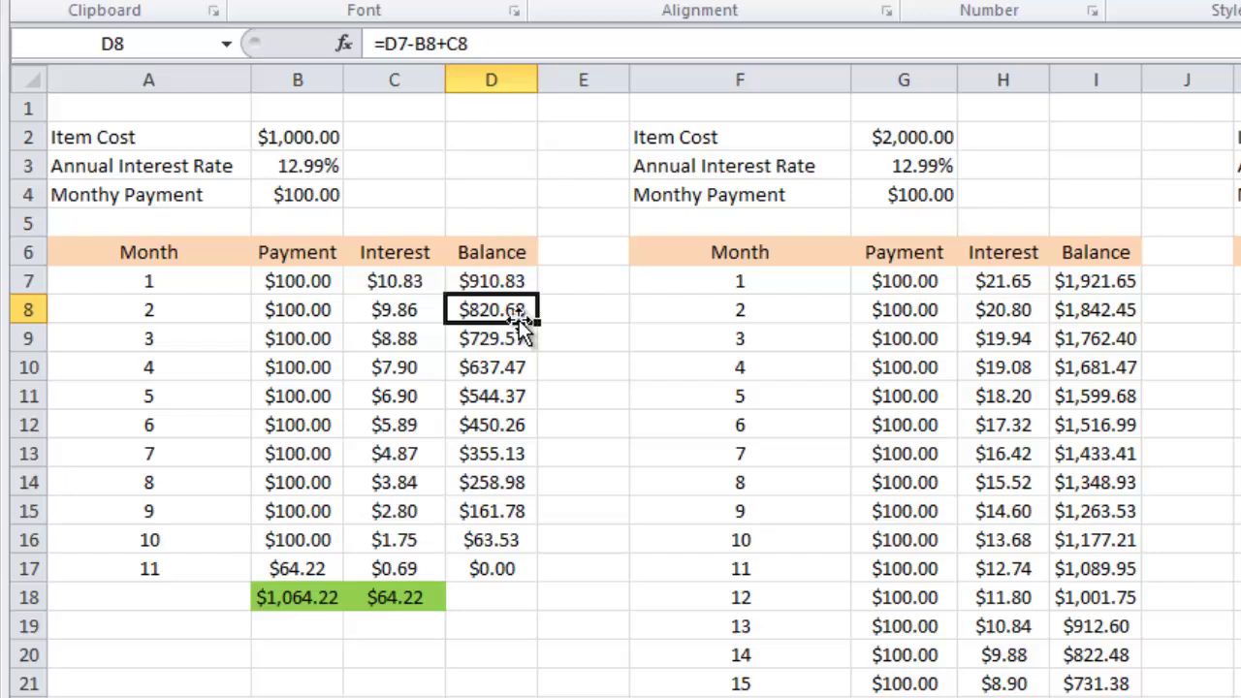
pyautogui.click(281, 315)
pyautogui.click(397, 315)
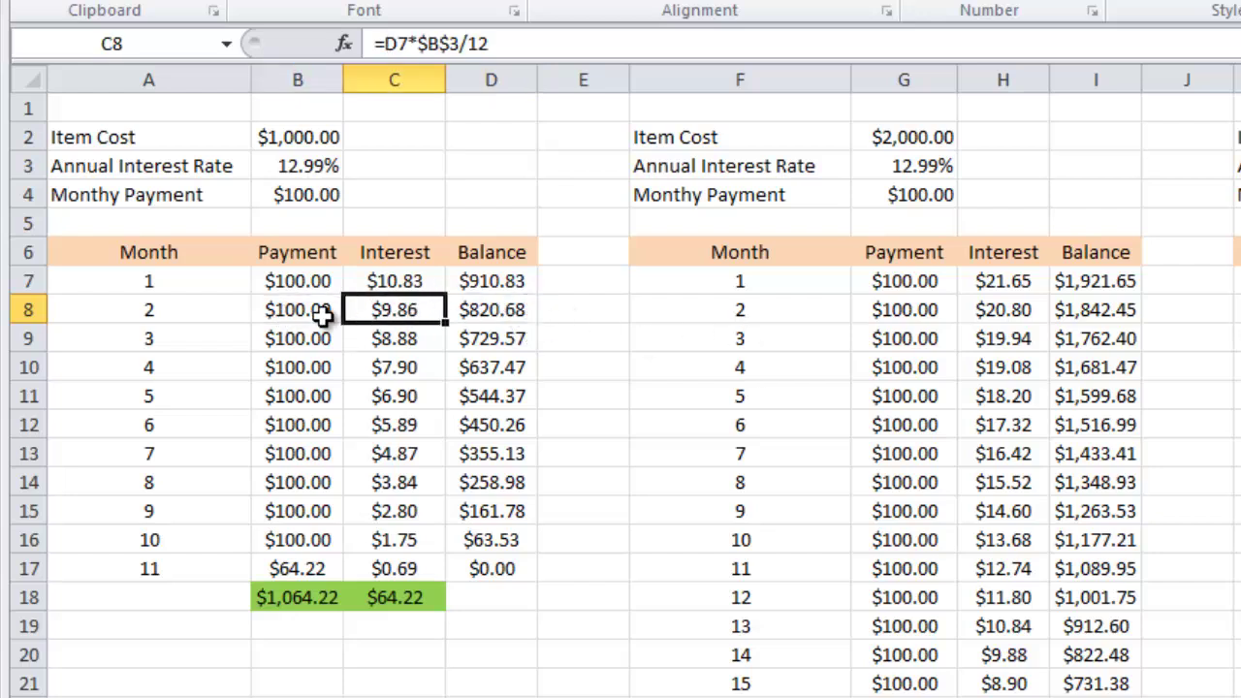
# - Fill month 2's payment, interest and balance formulas down through month 10
pyautogui.moveTo(288, 310)
pyautogui.mouseDown()
pyautogui.moveTo(411, 531)
pyautogui.moveTo(485, 540)
pyautogui.mouseUp()
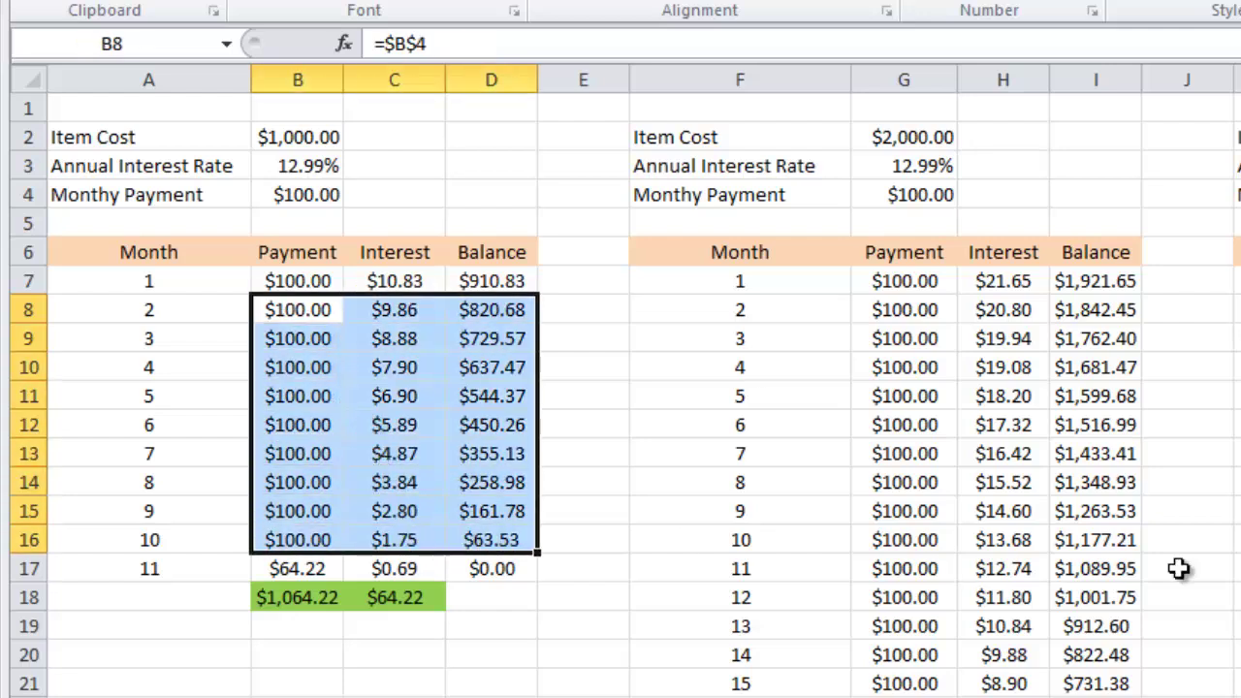
pyautogui.click(576, 308)
pyautogui.moveTo(296, 309)
pyautogui.mouseDown()
pyautogui.moveTo(523, 322)
pyautogui.moveTo(536, 549)
pyautogui.mouseUp()
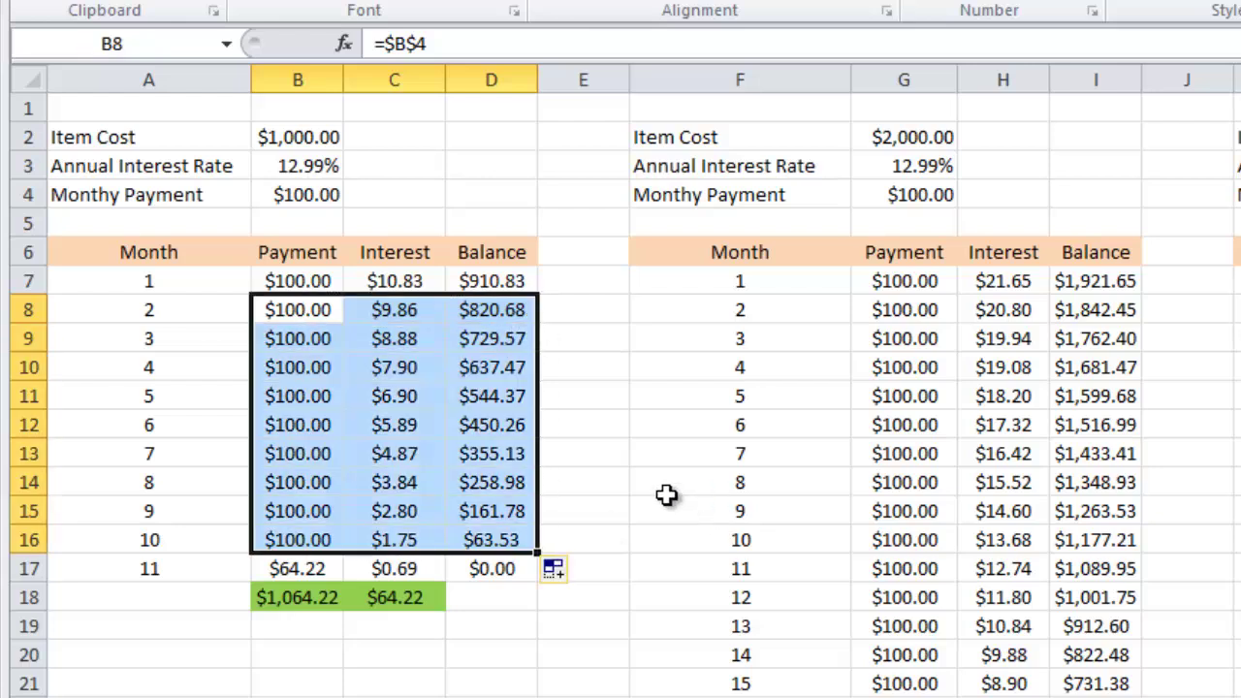
pyautogui.click(668, 489)
# - Extend month 10's formulas into month 11, giving a -$35.78 balance
pyautogui.click(295, 562)
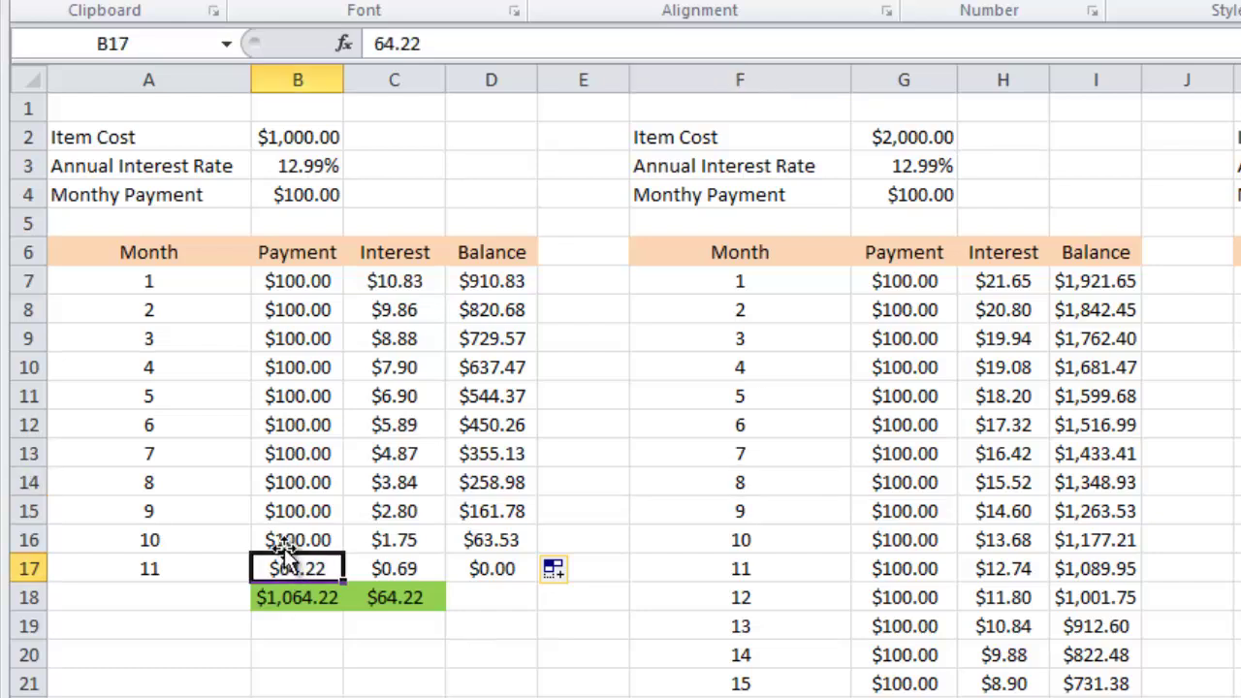
pyautogui.click(289, 540)
pyautogui.moveTo(386, 533); pyautogui.dragTo(490, 540)
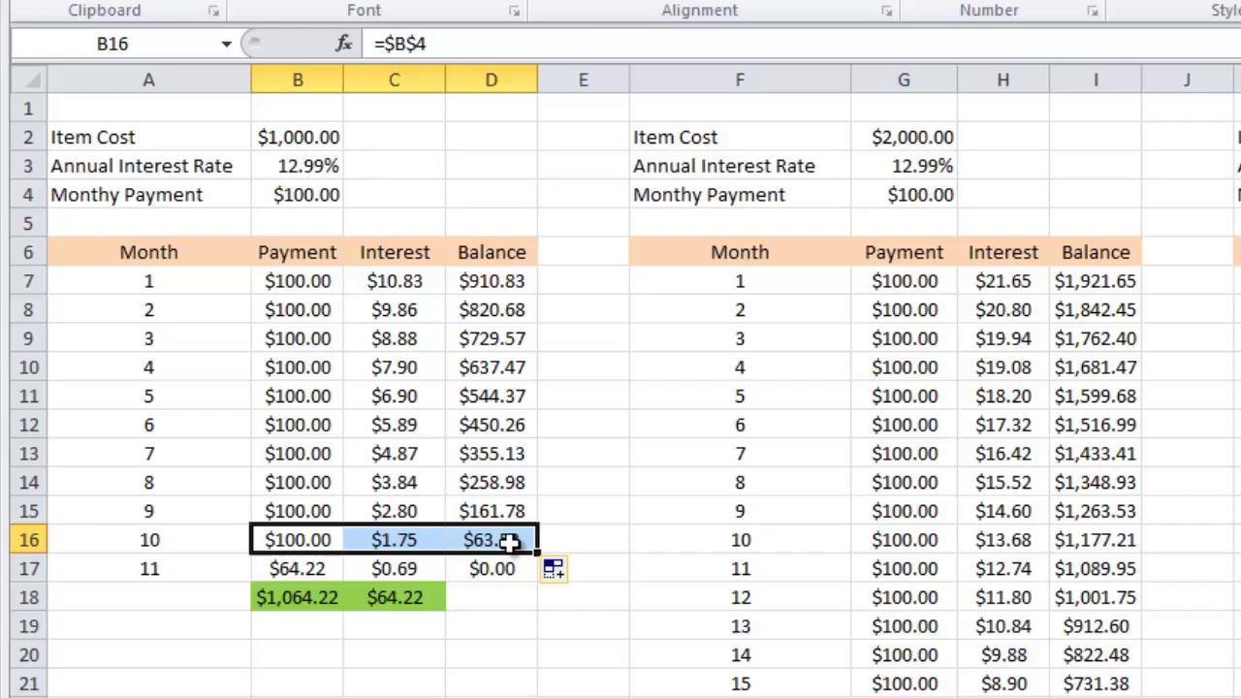
pyautogui.moveTo(537, 551); pyautogui.dragTo(539, 580)
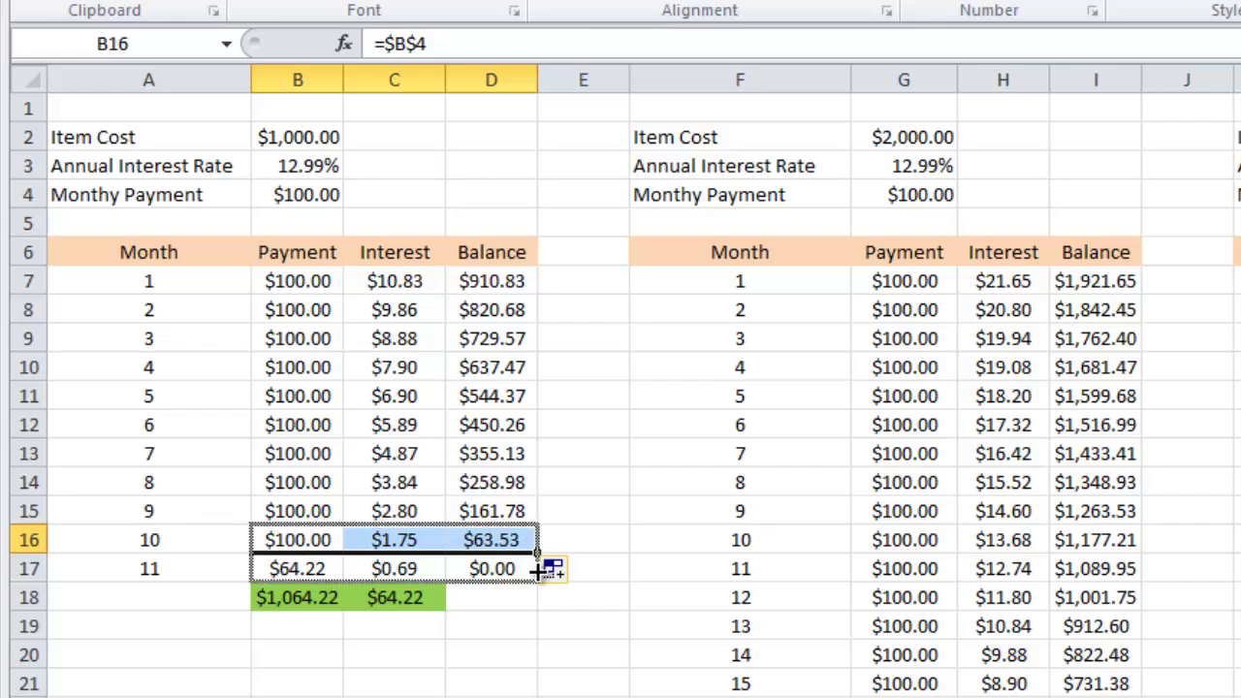
pyautogui.click(593, 595)
pyautogui.click(514, 568)
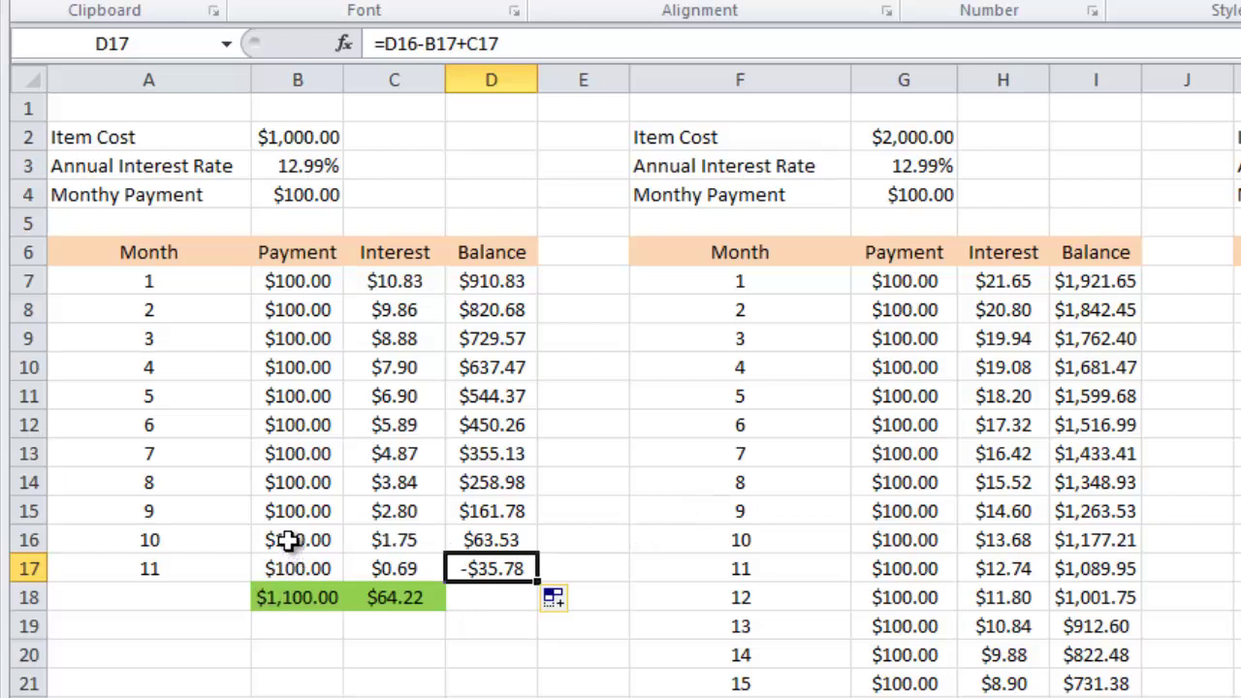
pyautogui.click(504, 540)
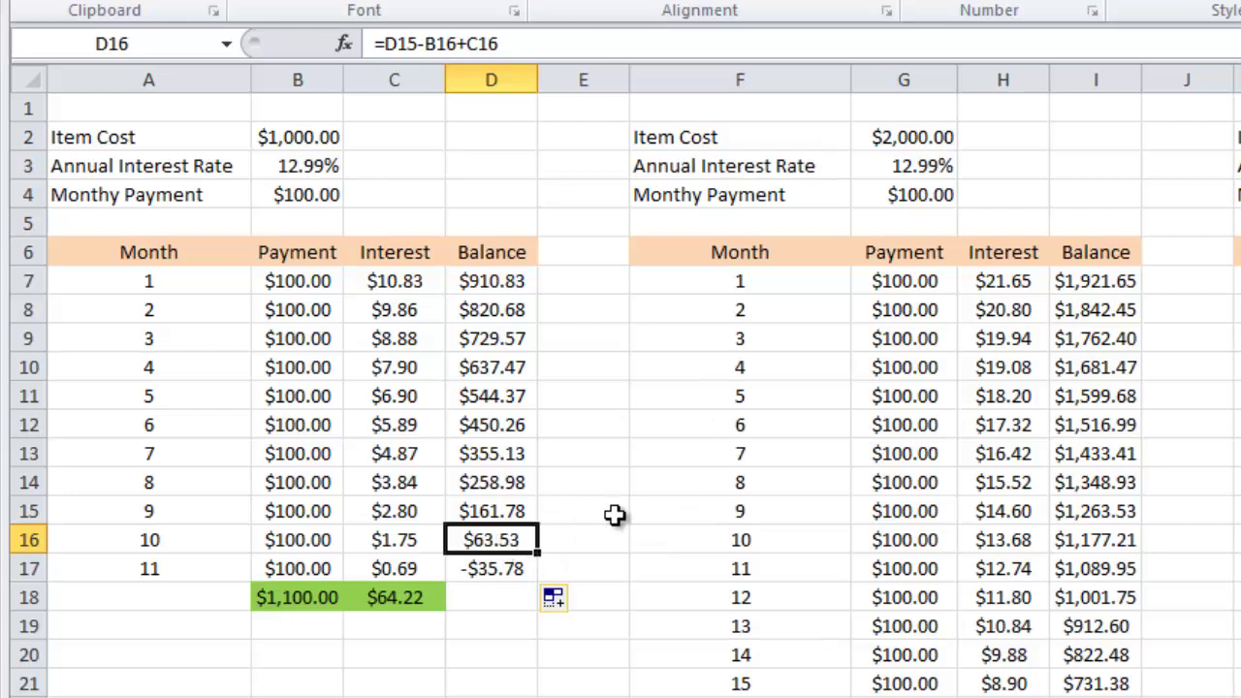
pyautogui.click(385, 579)
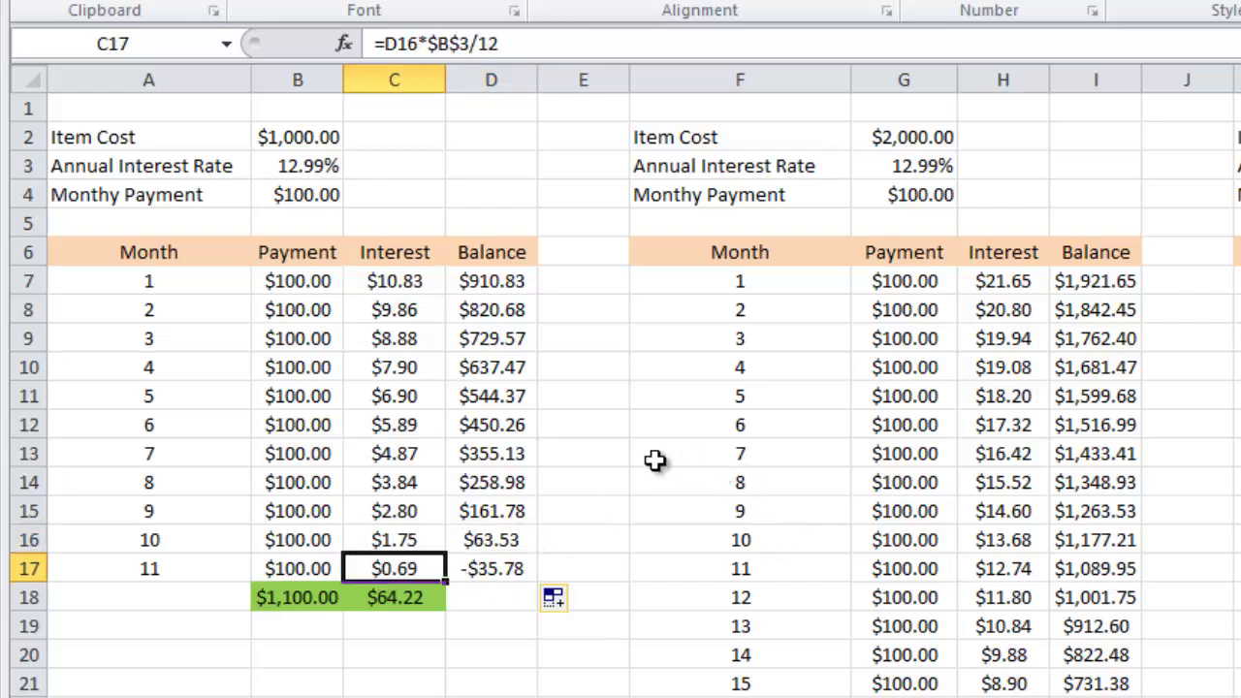
pyautogui.click(519, 543)
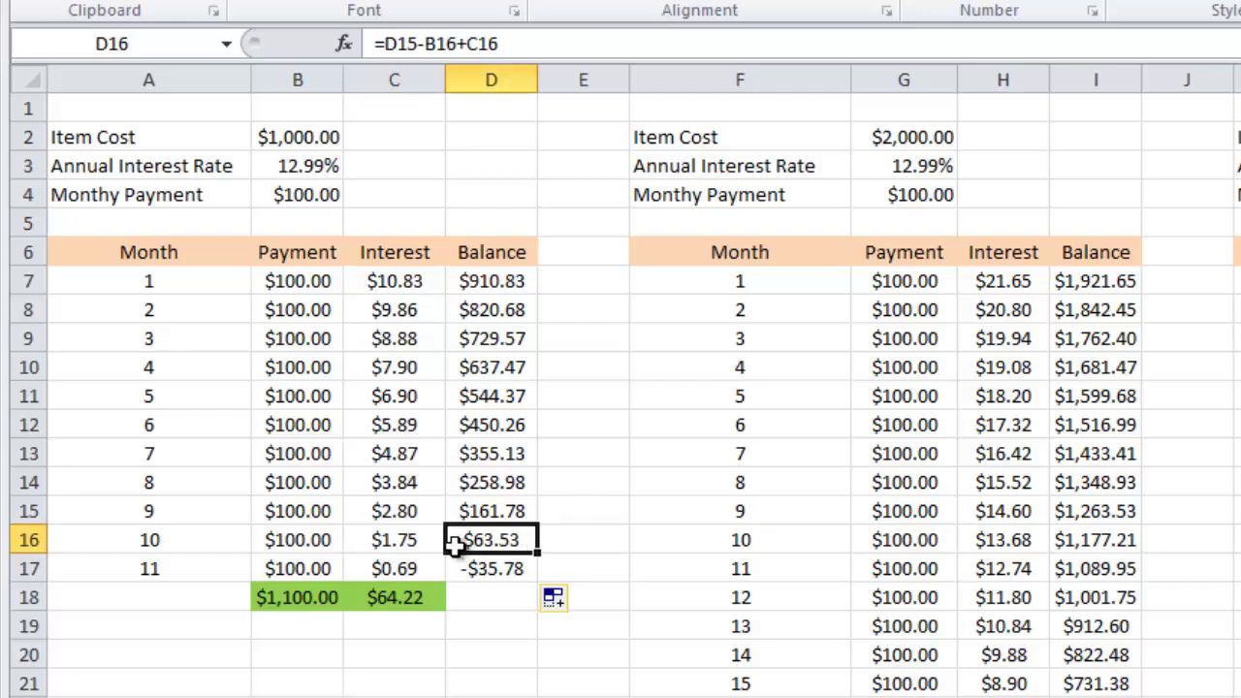
pyautogui.click(418, 575)
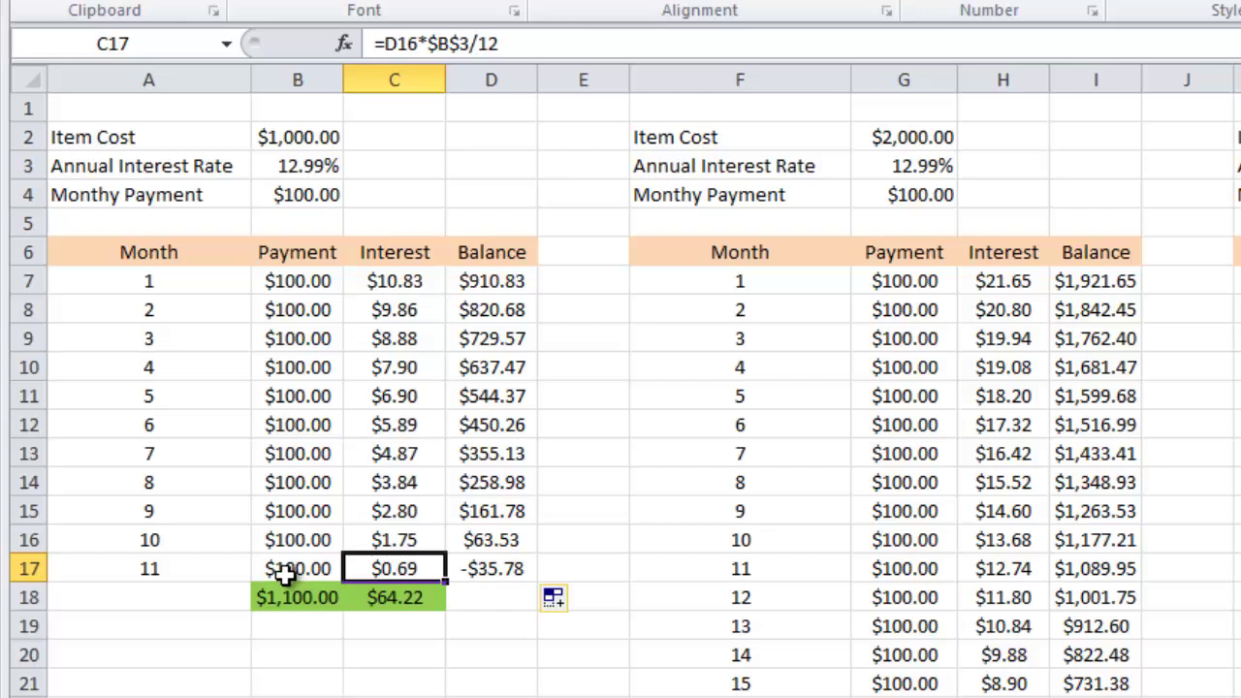
# - Set month 11's payment in B17 to 64.22 and confirm D17's balance reads $0.00
pyautogui.click(284, 573)
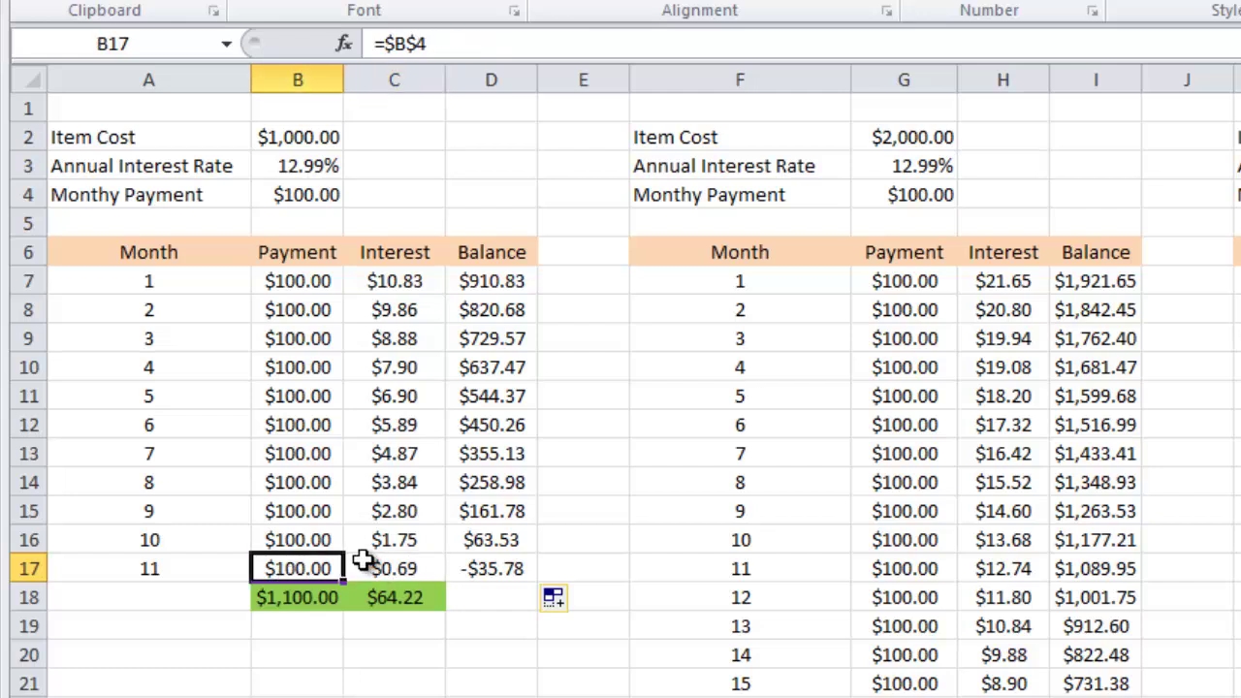
pyautogui.write('64..2')
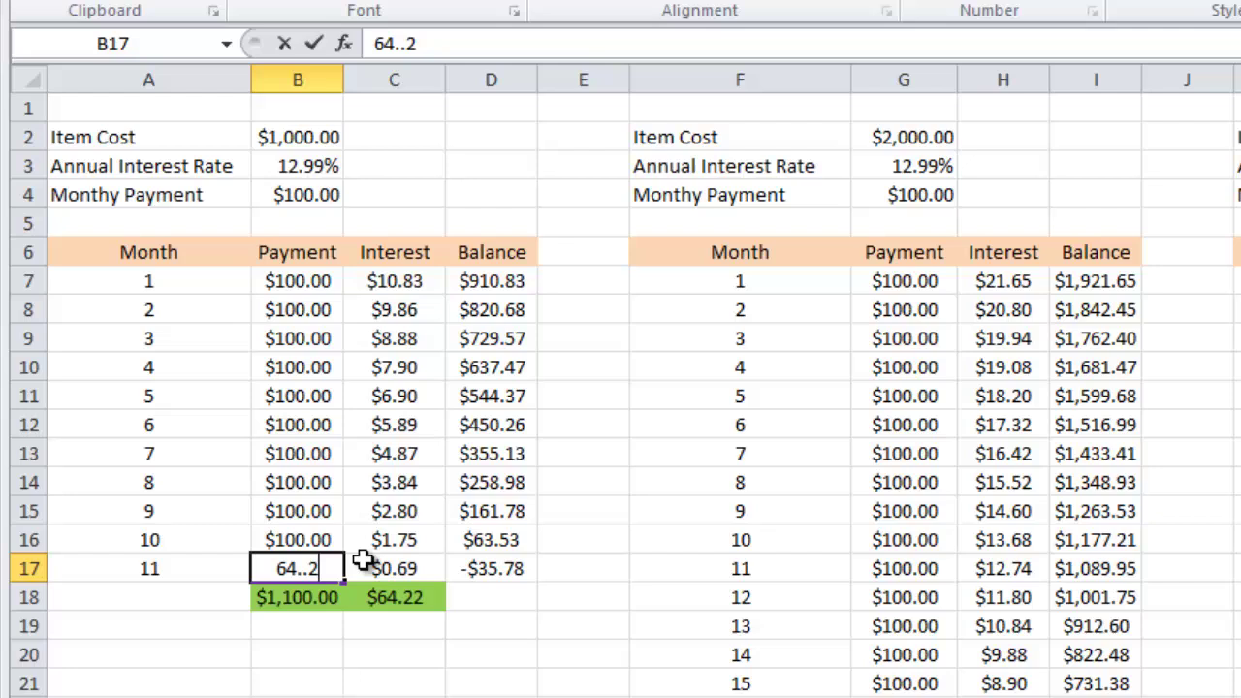
pyautogui.press('Return')
pyautogui.click(319, 569)
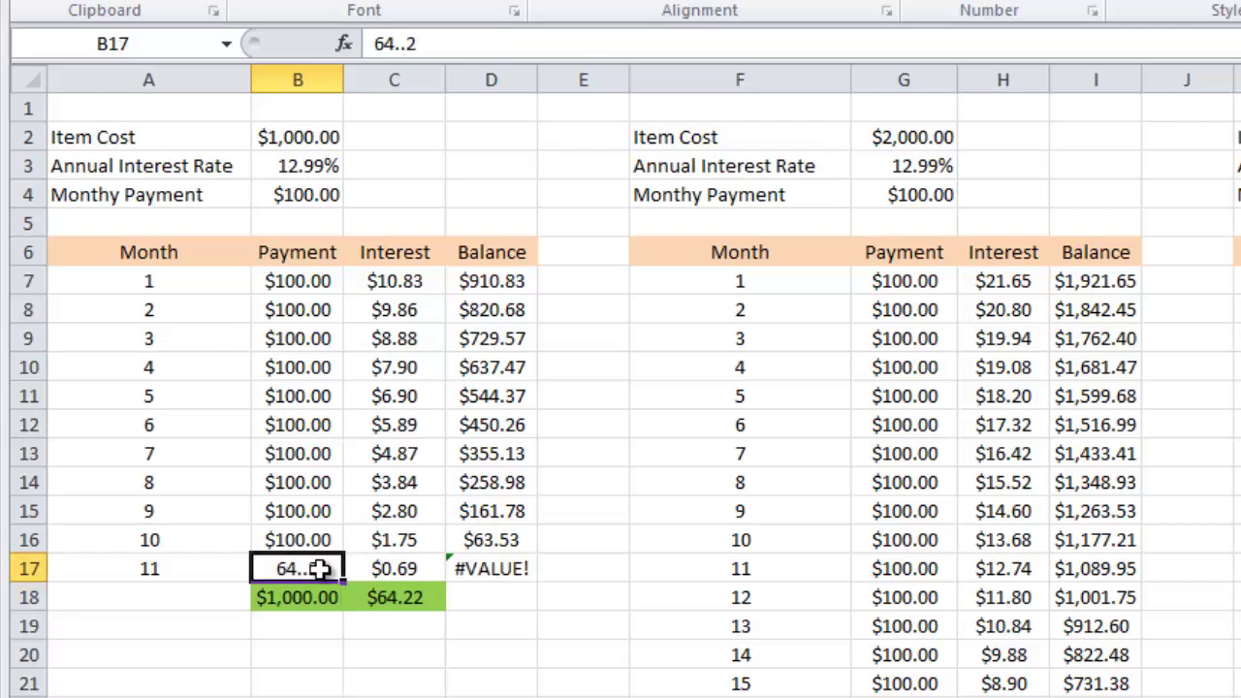
pyautogui.write('64.22')
pyautogui.press('Return')
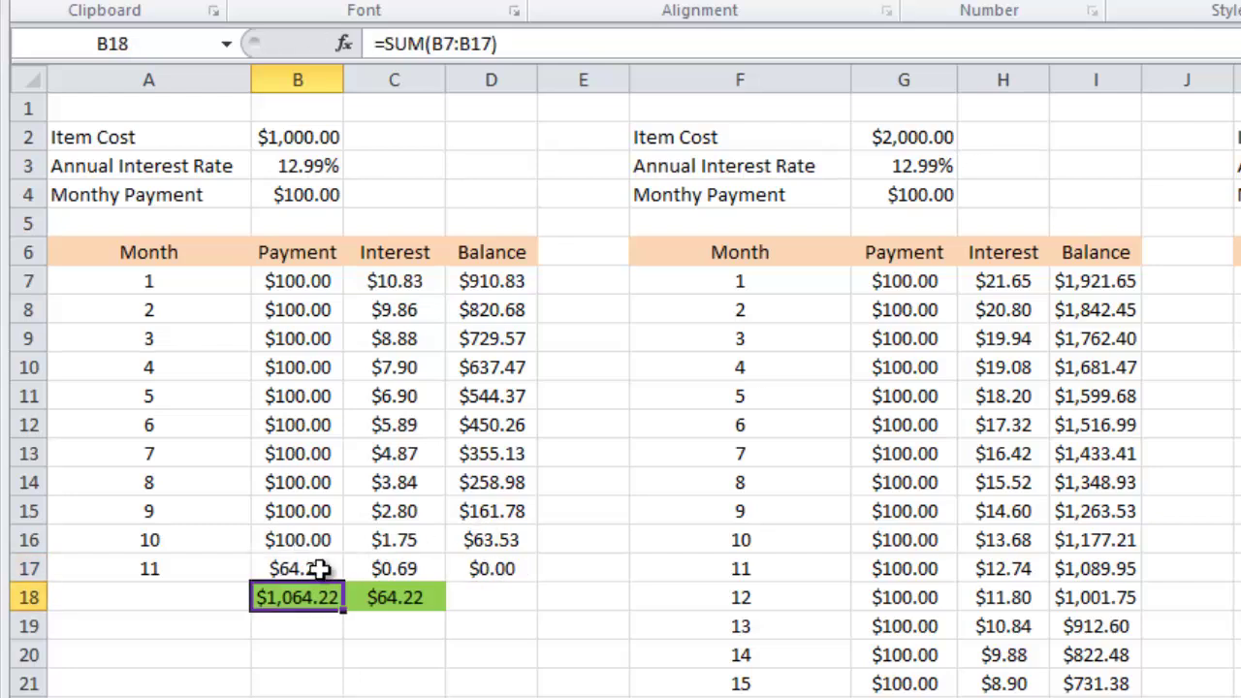
pyautogui.click(496, 563)
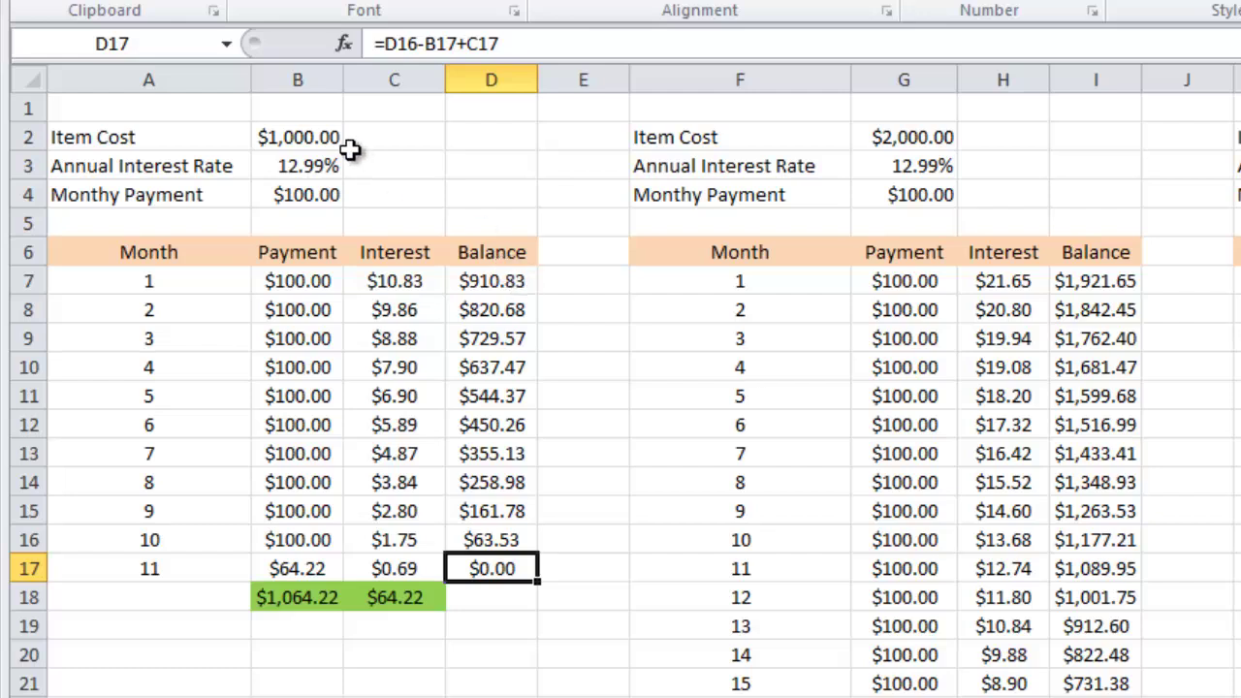
pyautogui.moveTo(312, 136); pyautogui.dragTo(320, 194)
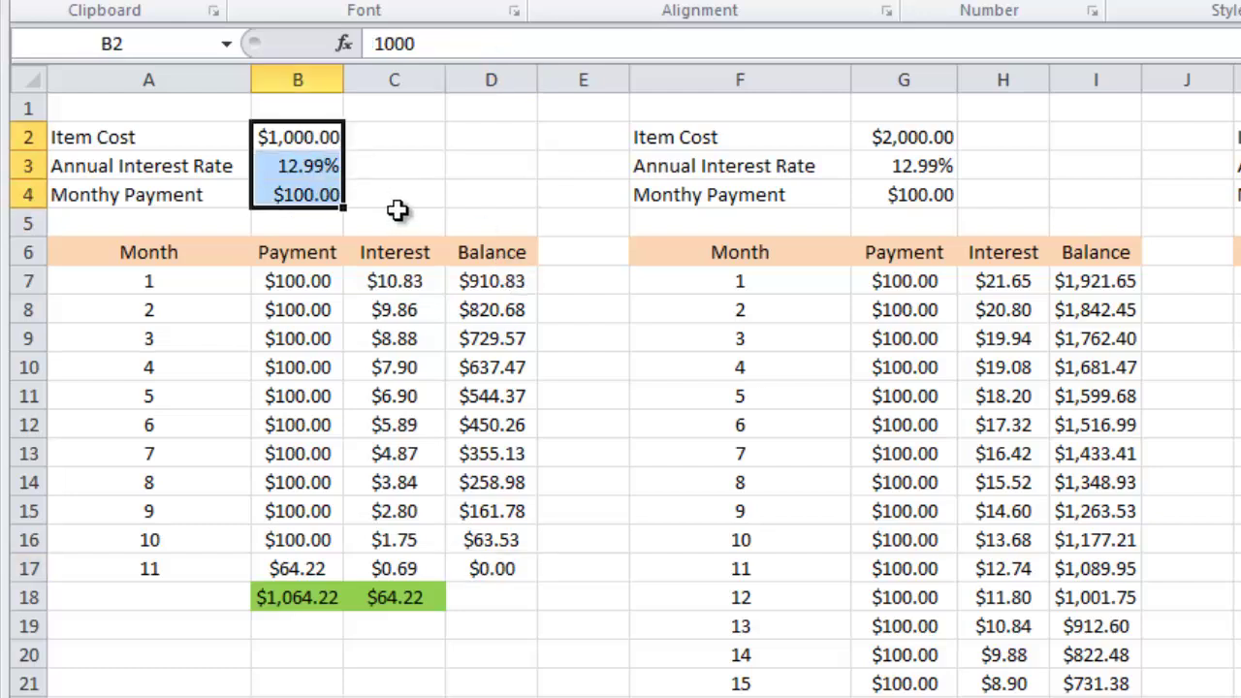
pyautogui.click(134, 568)
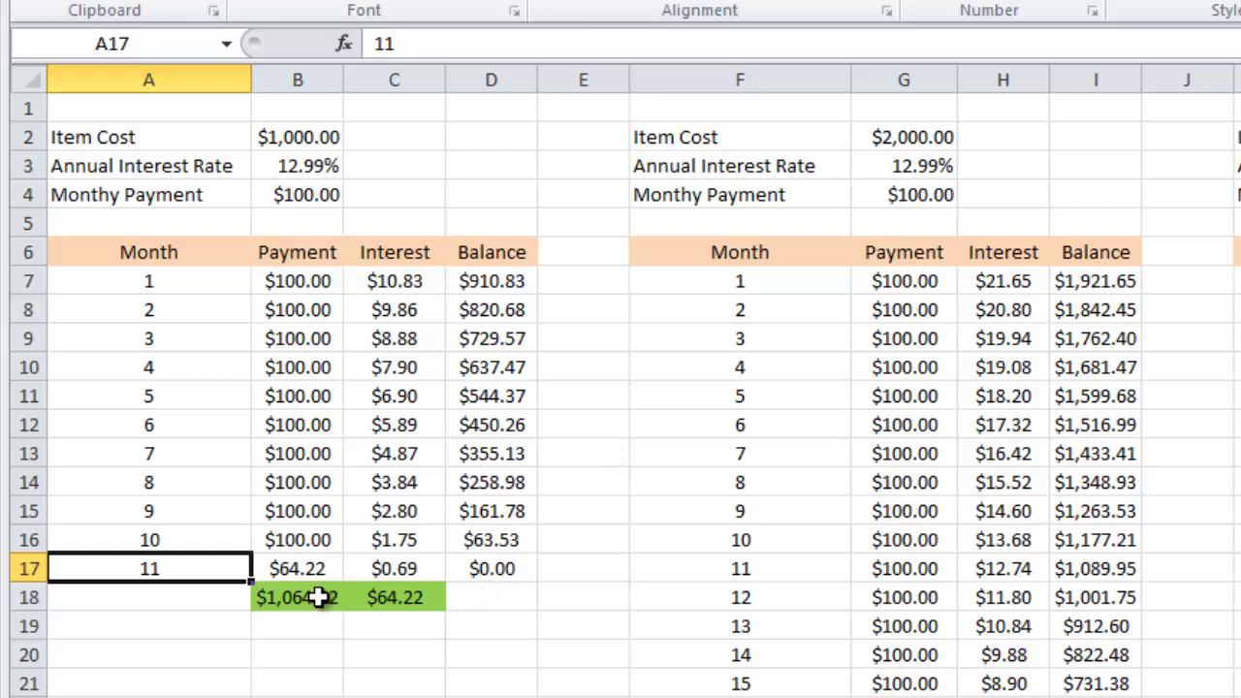
pyautogui.click(399, 596)
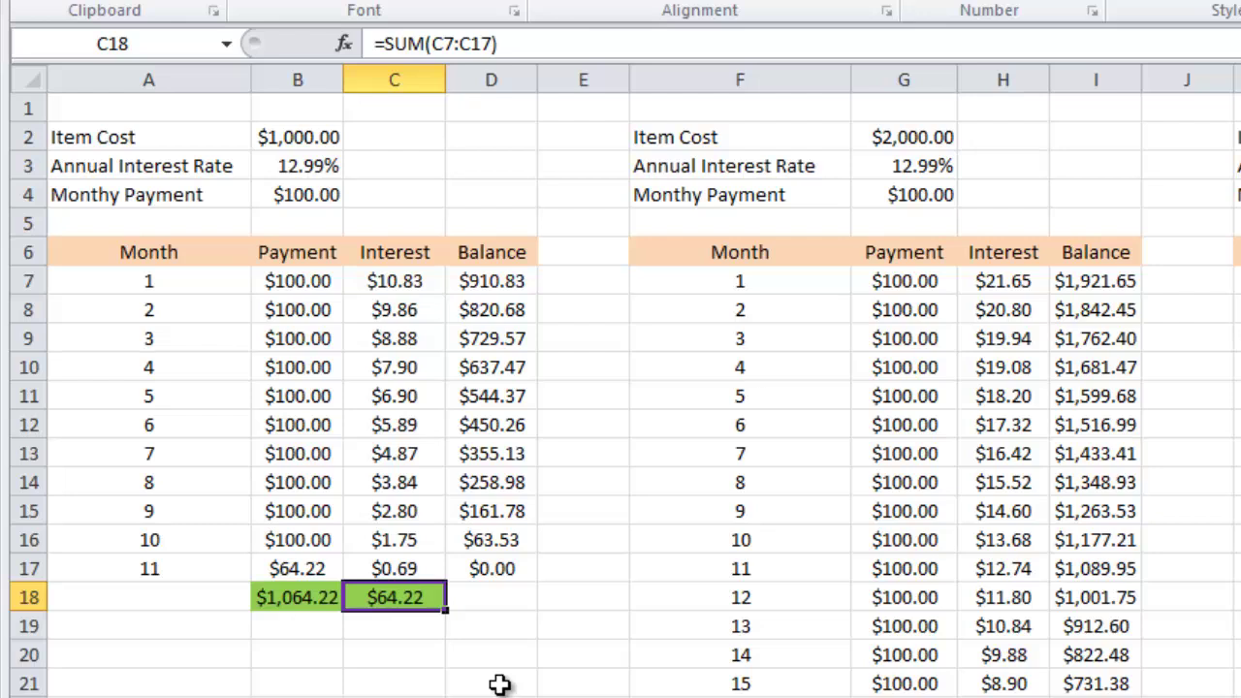
pyautogui.moveTo(291, 281)
pyautogui.mouseDown()
pyautogui.moveTo(281, 453)
pyautogui.moveTo(297, 540)
pyautogui.mouseUp()
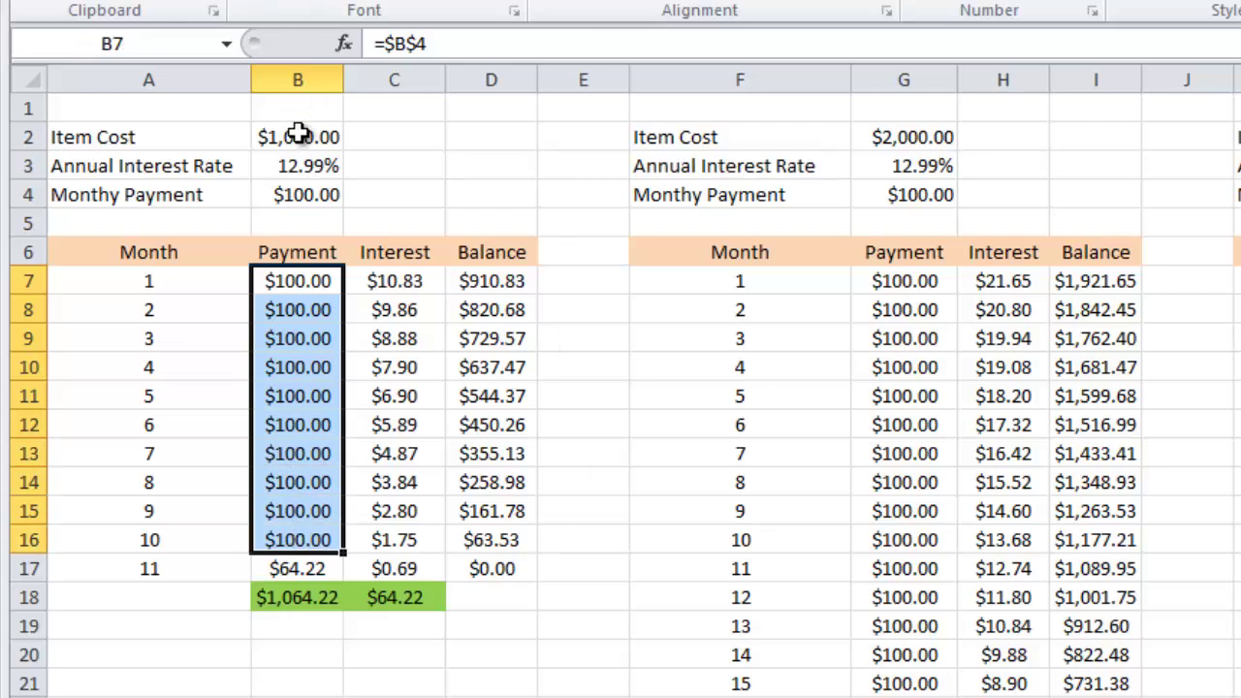
pyautogui.click(291, 595)
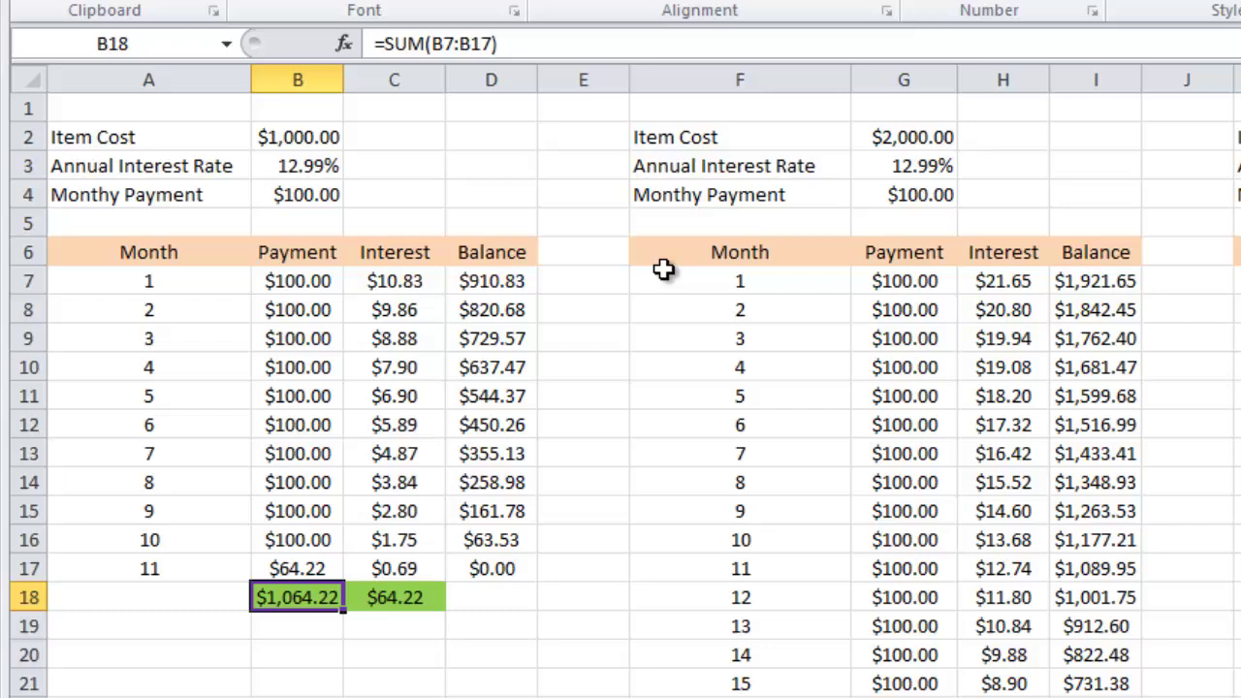
pyautogui.click(769, 140)
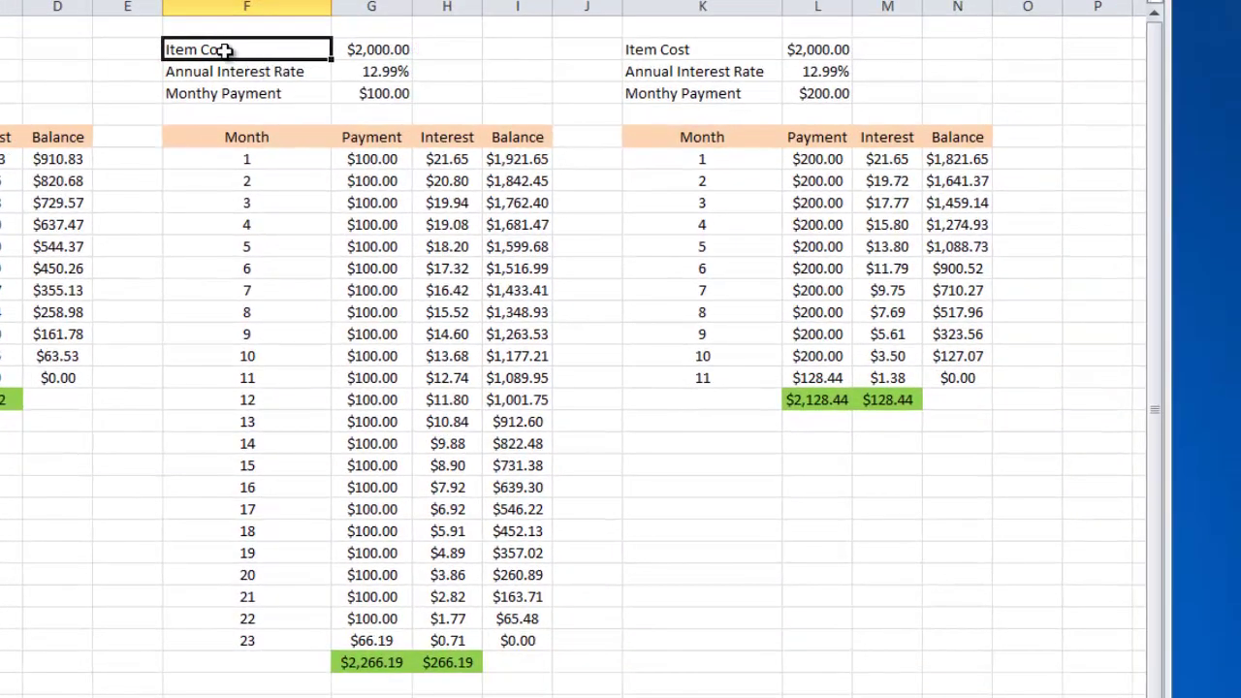
pyautogui.moveTo(223, 50); pyautogui.dragTo(366, 96)
pyautogui.click(376, 50)
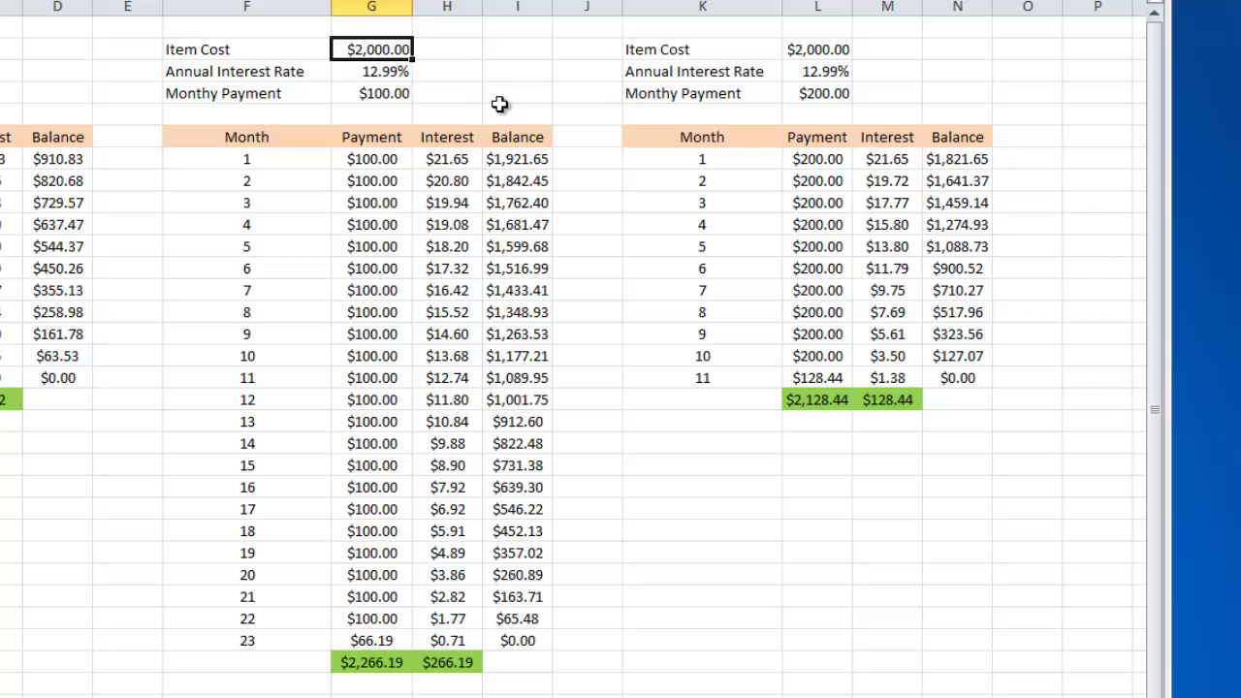
pyautogui.moveTo(242, 158)
pyautogui.mouseDown()
pyautogui.moveTo(503, 347)
pyautogui.moveTo(514, 487)
pyautogui.moveTo(493, 595)
pyautogui.moveTo(504, 620)
pyautogui.mouseUp()
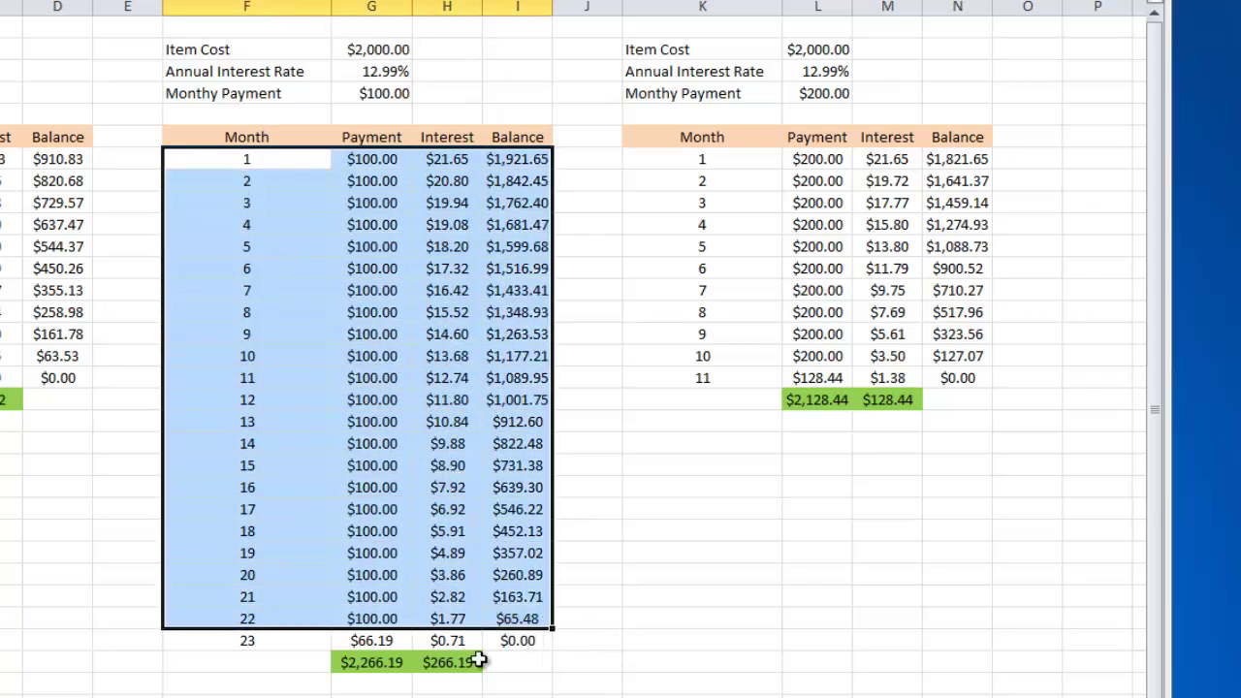
pyautogui.click(246, 640)
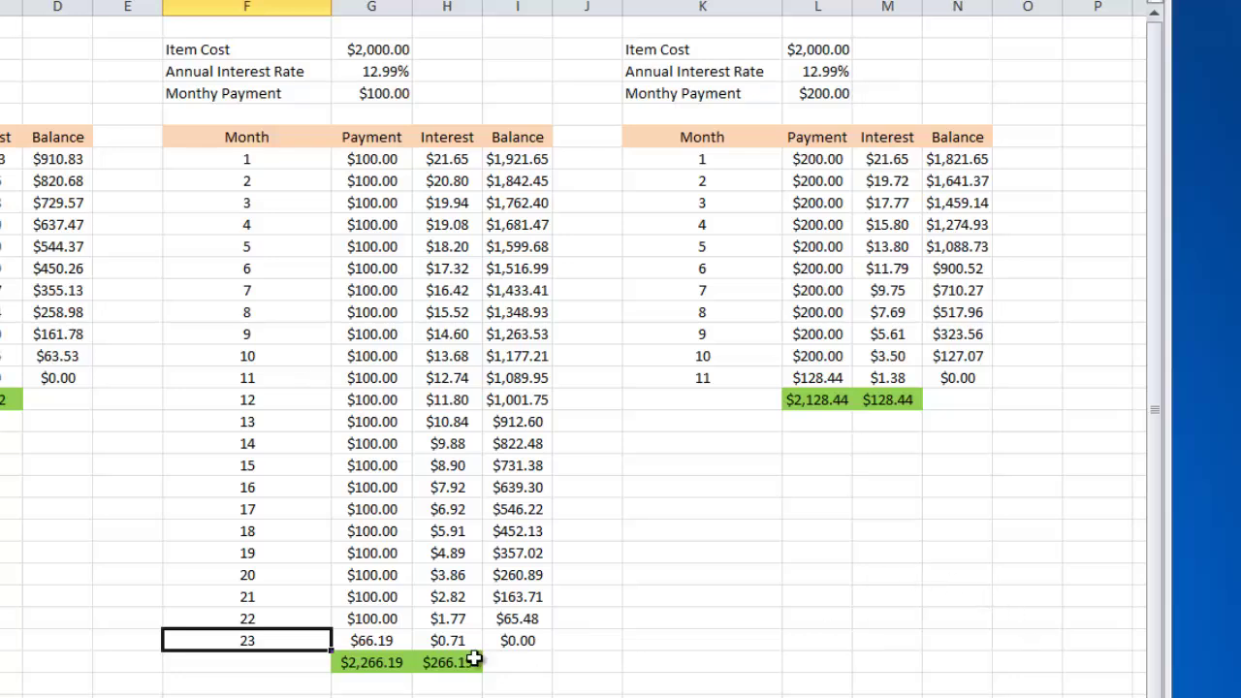
pyautogui.click(443, 664)
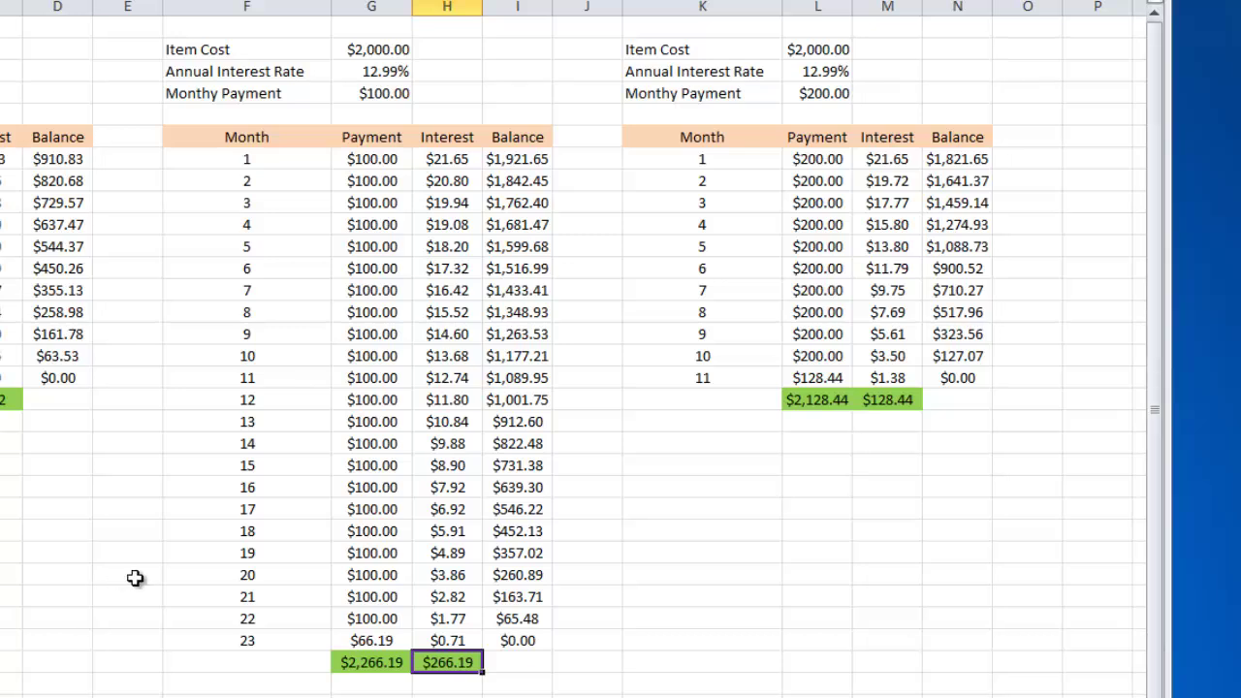
pyautogui.click(360, 668)
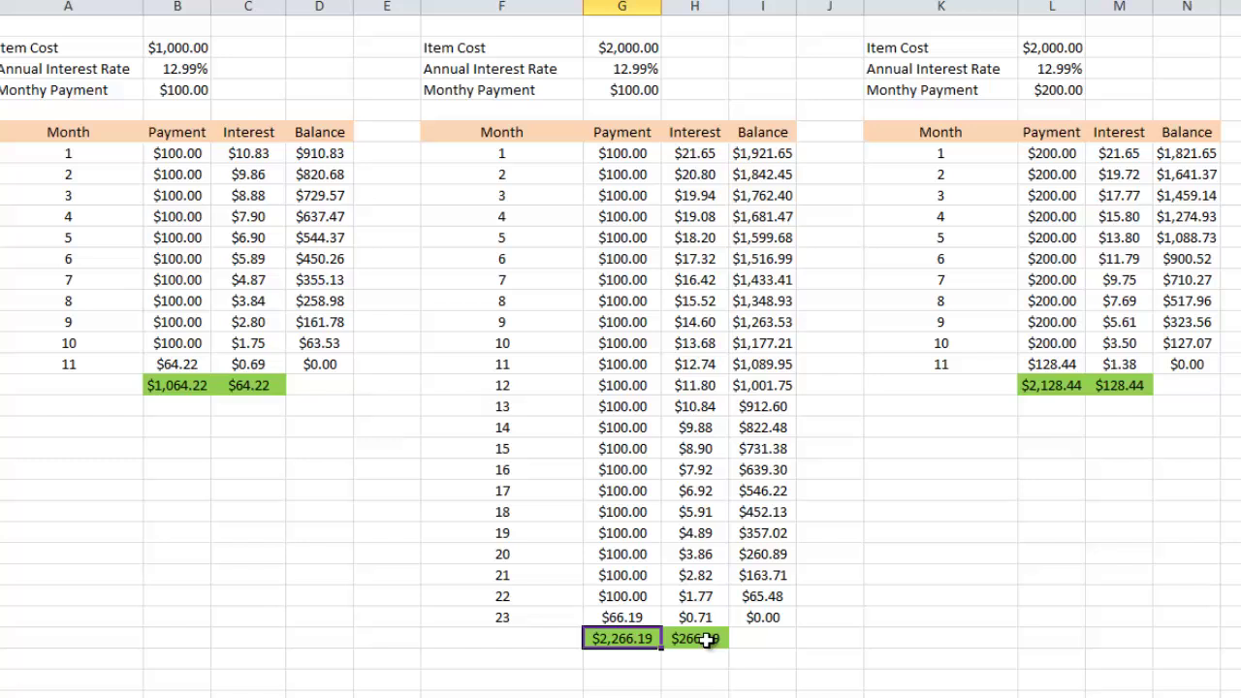
pyautogui.click(705, 637)
pyautogui.click(646, 50)
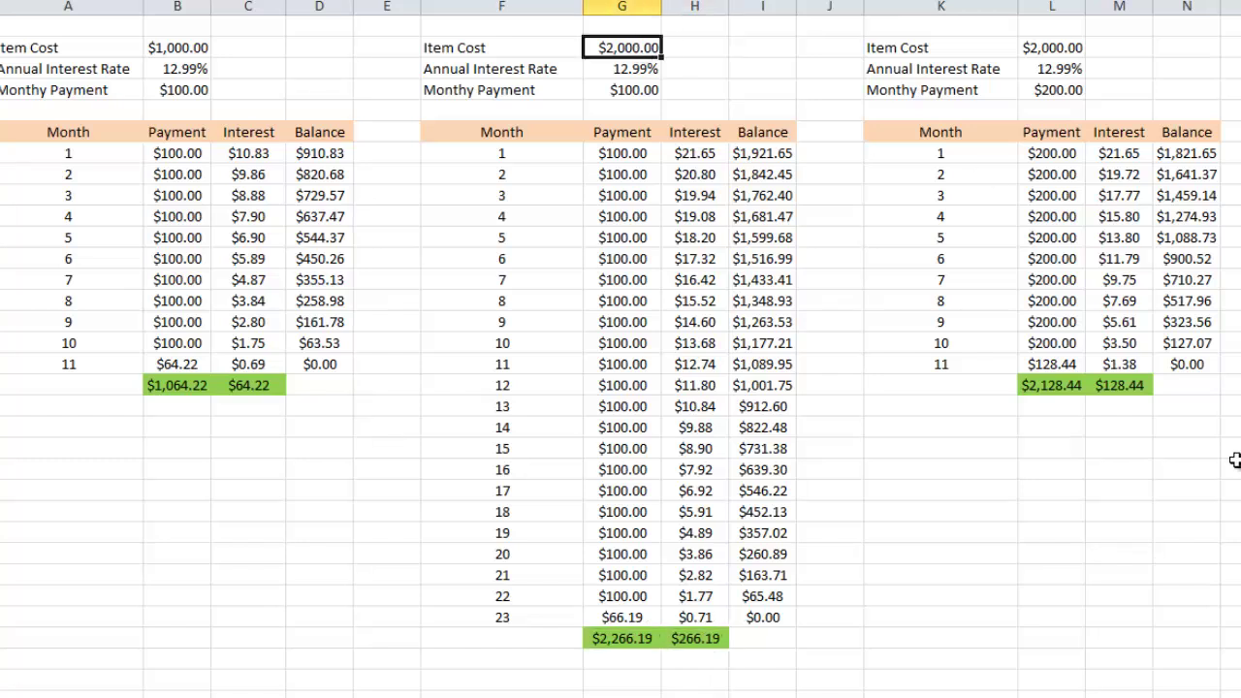
pyautogui.click(712, 638)
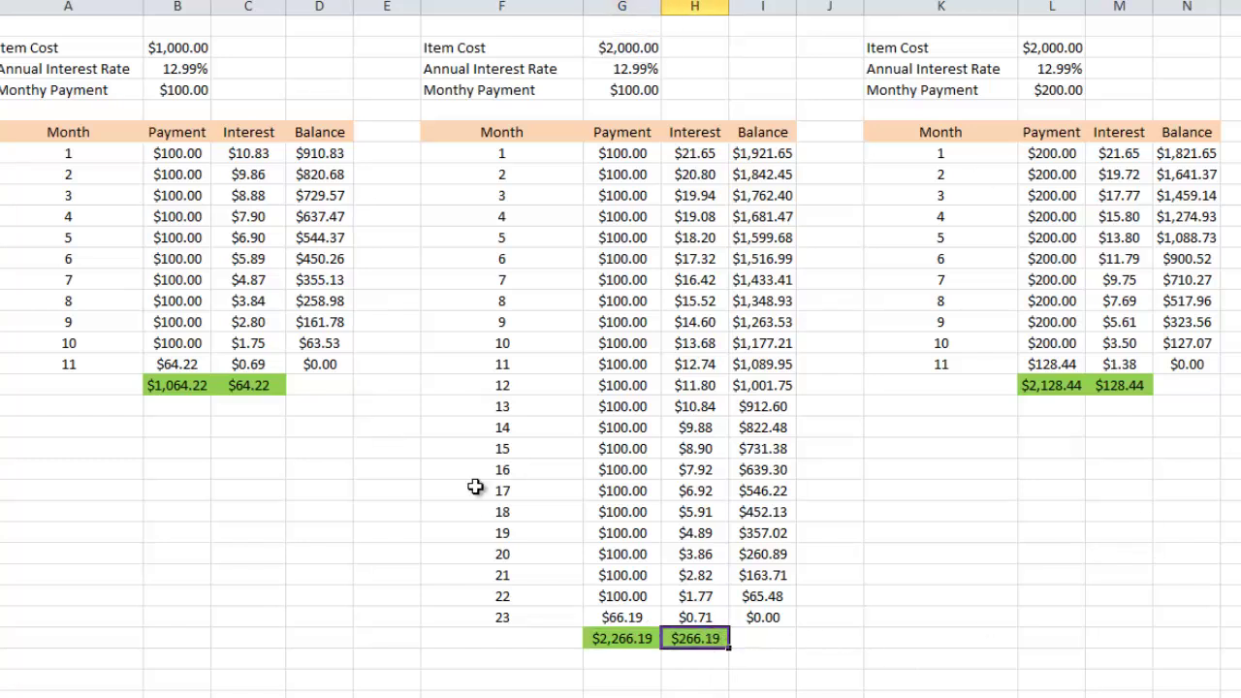
pyautogui.click(253, 384)
pyautogui.click(688, 643)
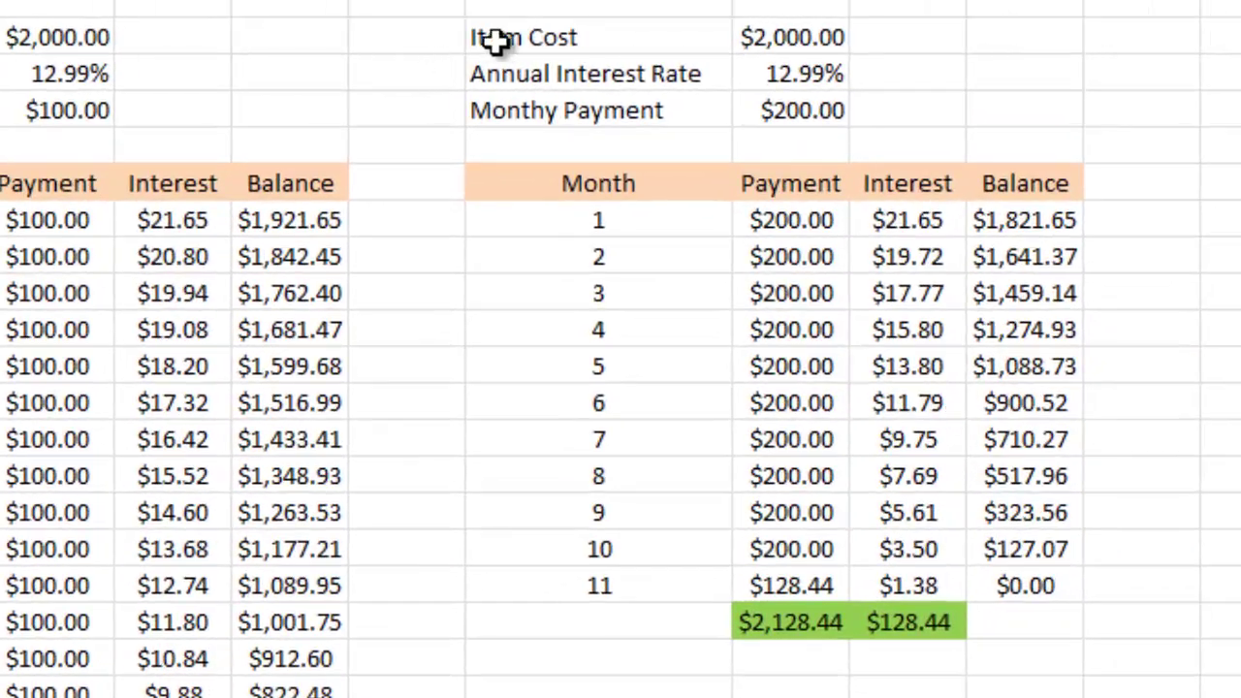
pyautogui.moveTo(877, 48); pyautogui.dragTo(1077, 203)
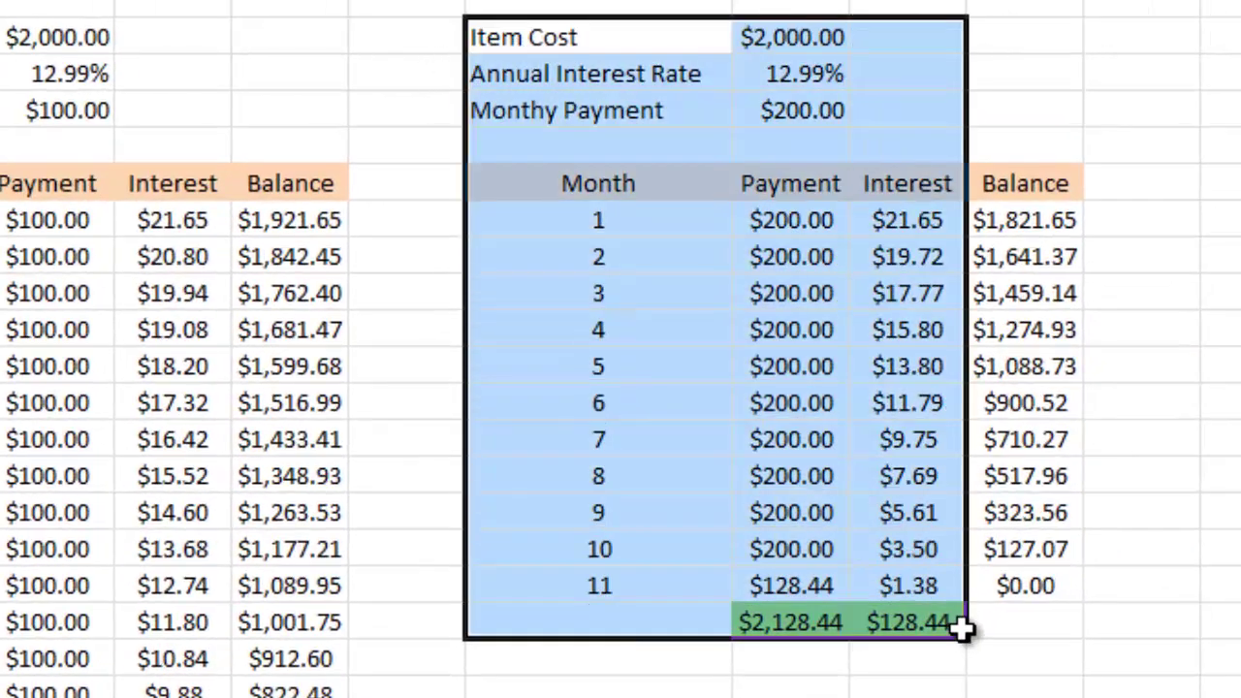
pyautogui.moveTo(835, 306); pyautogui.dragTo(989, 630)
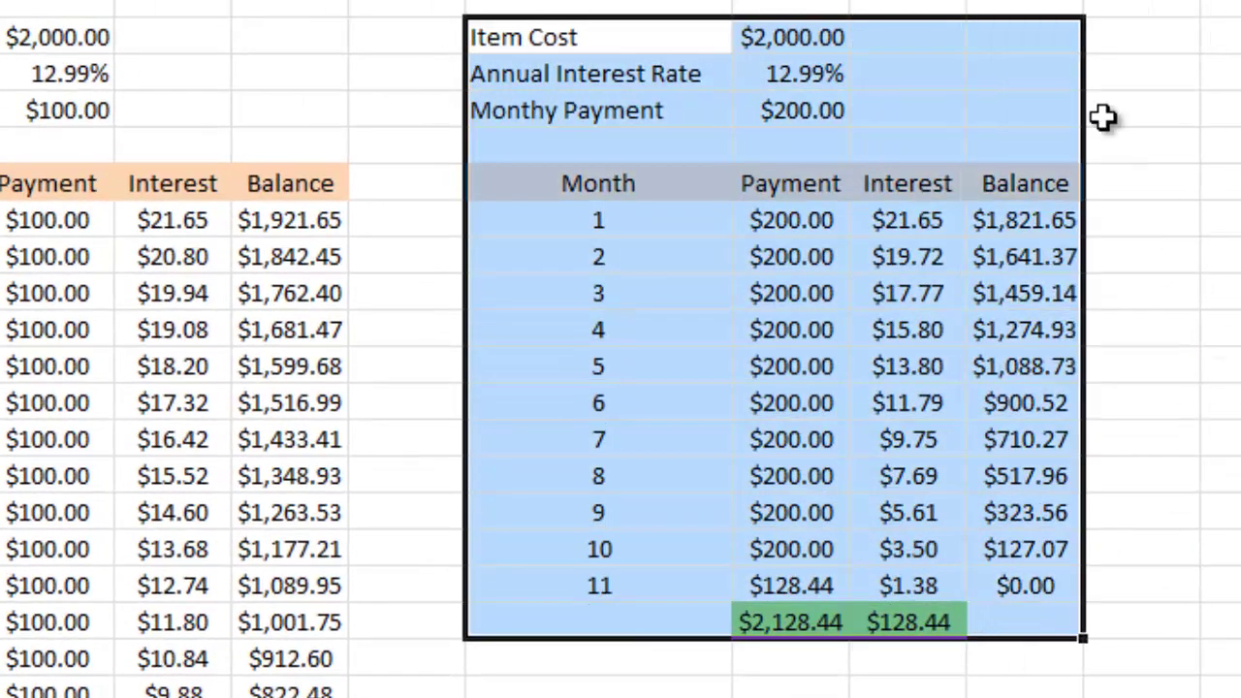
pyautogui.click(797, 109)
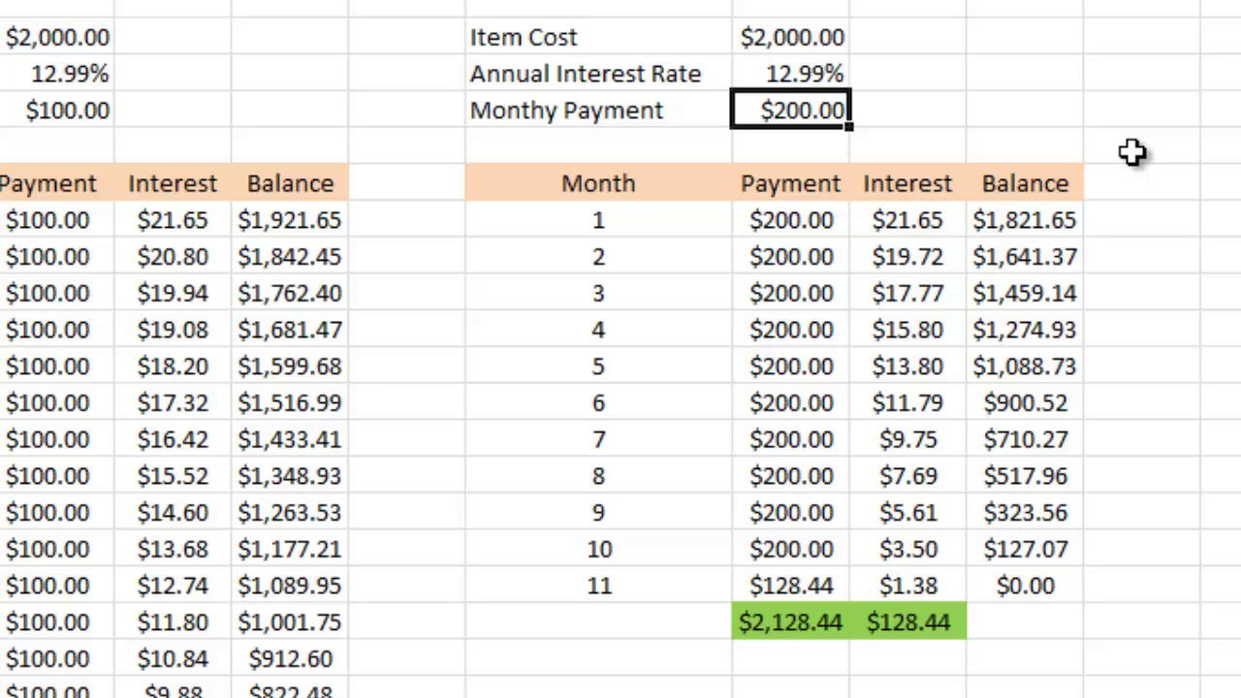
pyautogui.moveTo(612, 221)
pyautogui.mouseDown()
pyautogui.moveTo(650, 328)
pyautogui.moveTo(992, 526)
pyautogui.moveTo(1022, 583)
pyautogui.mouseUp()
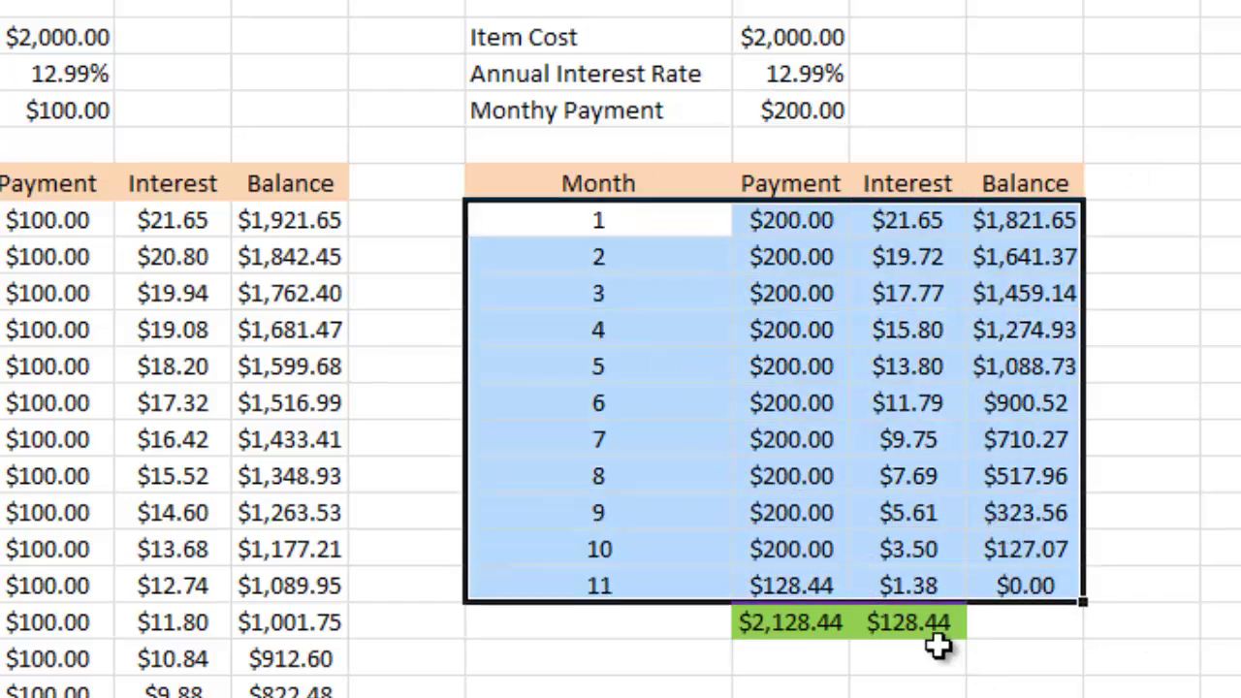
pyautogui.click(906, 630)
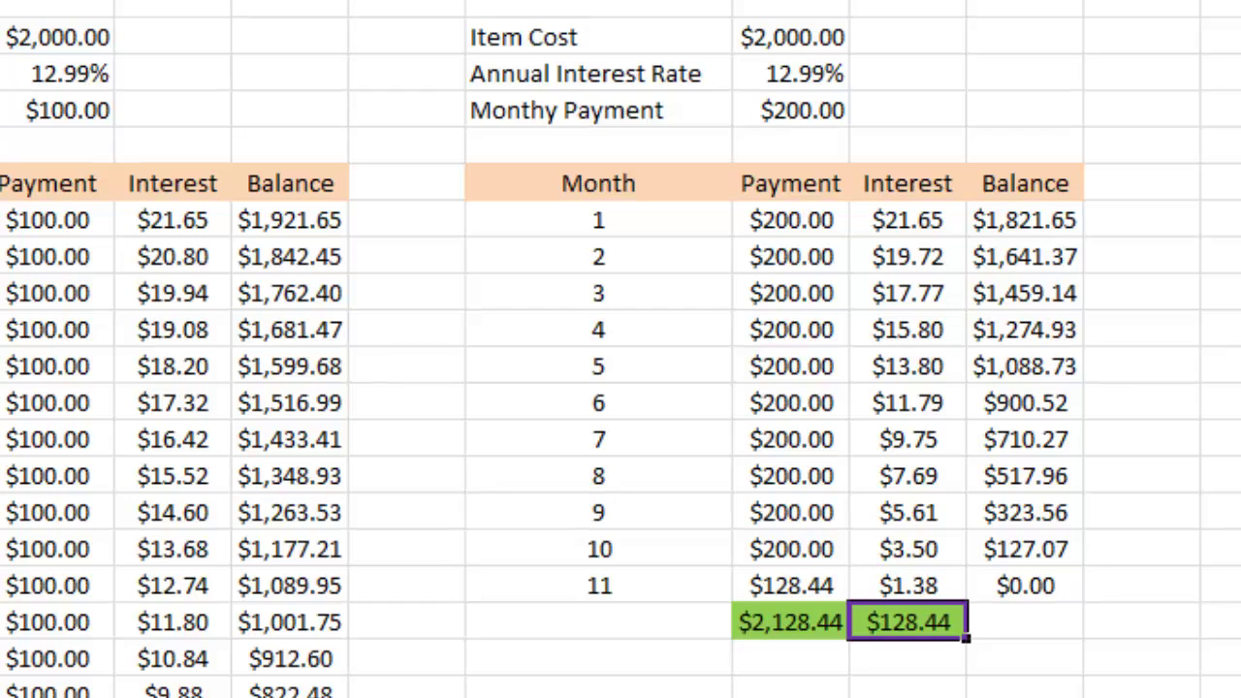
pyautogui.click(801, 628)
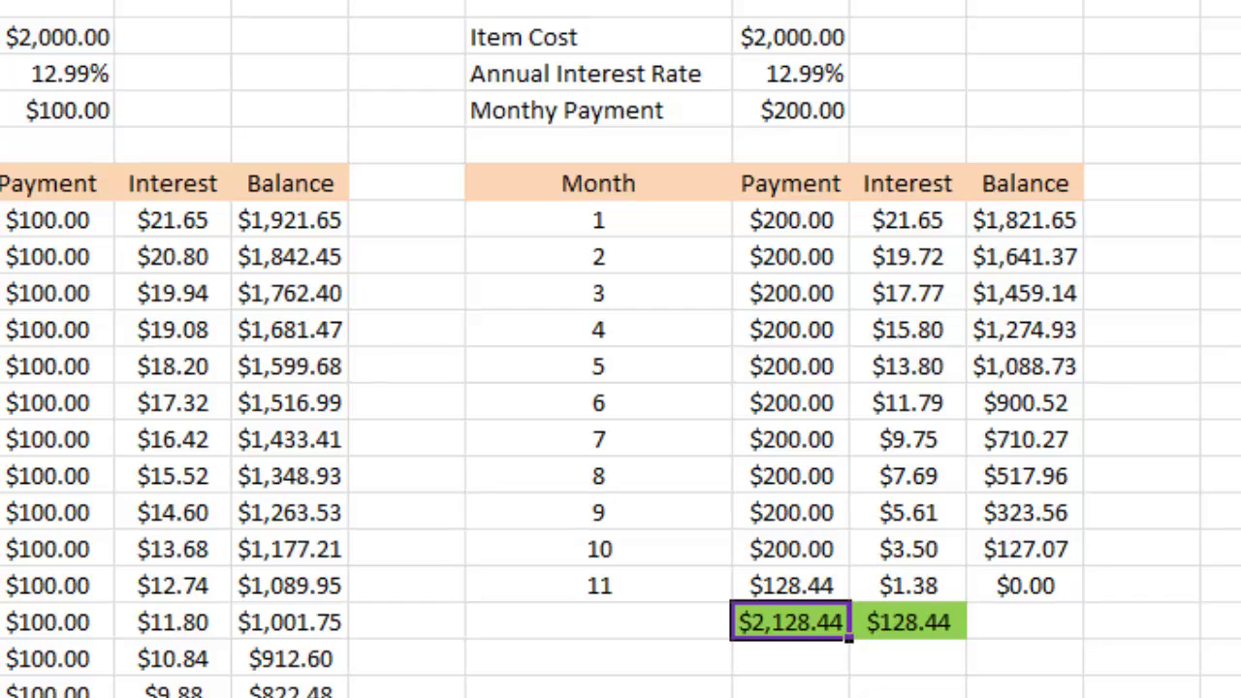
pyautogui.click(793, 39)
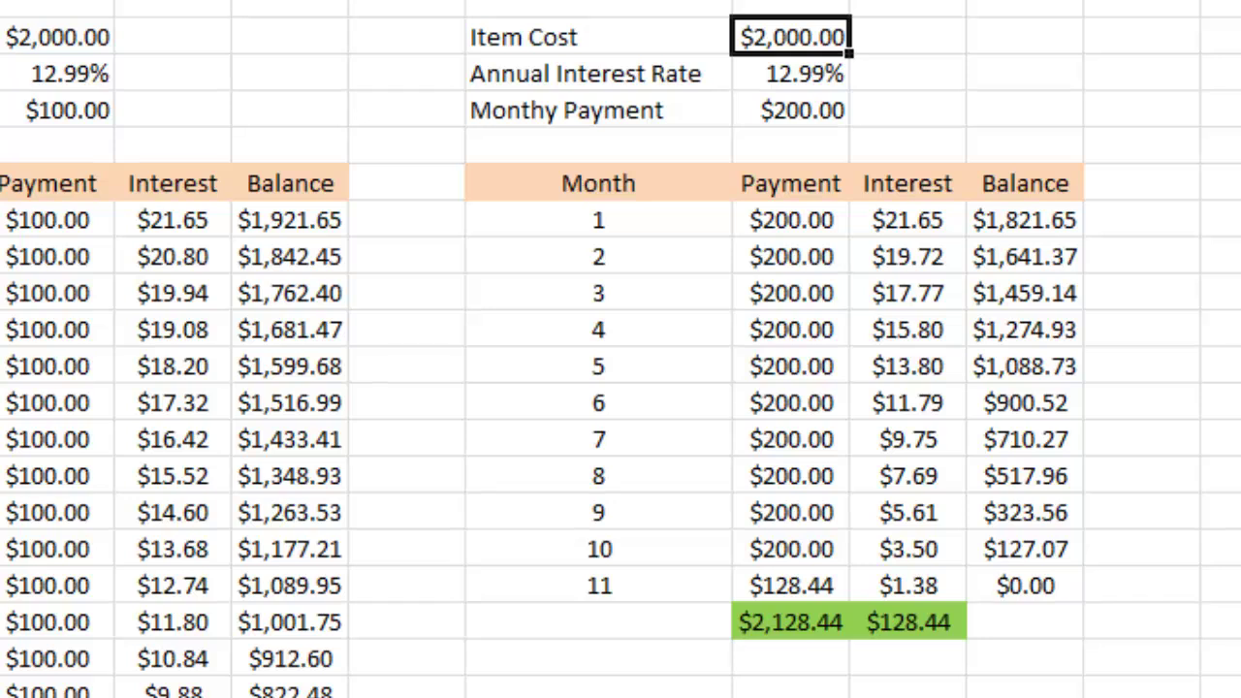
pyautogui.click(951, 622)
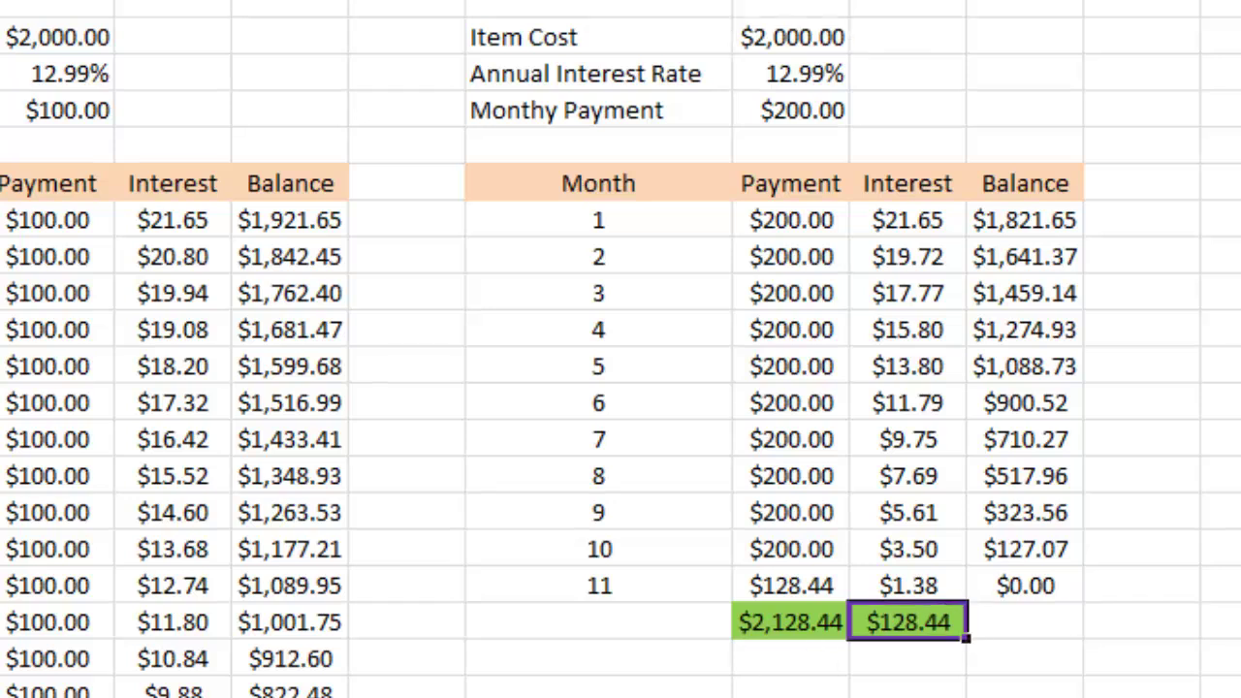